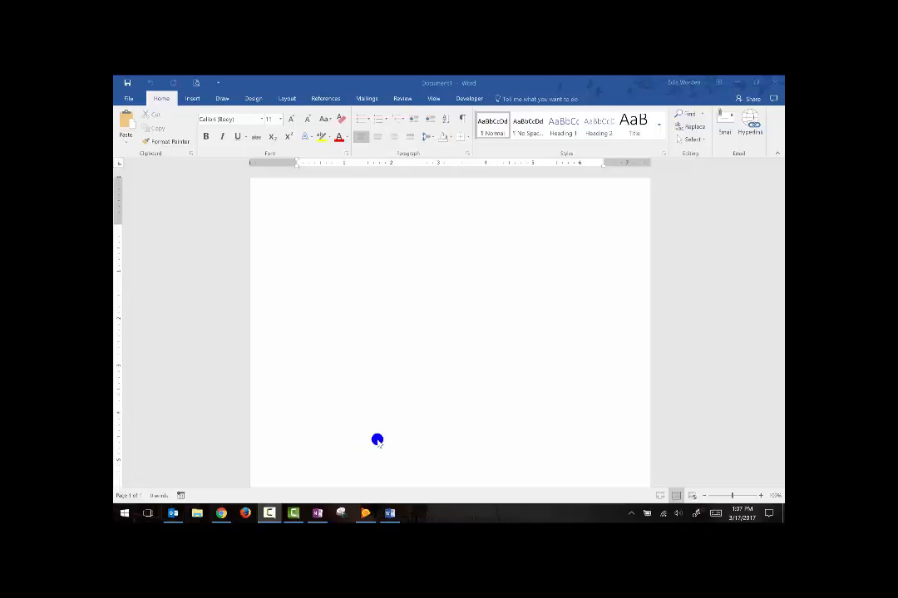
Step: Create a double, a thin and a thick horizontal line on the blank page with the ===, --- and ___ autoformat shortcuts
left_click(283, 210)
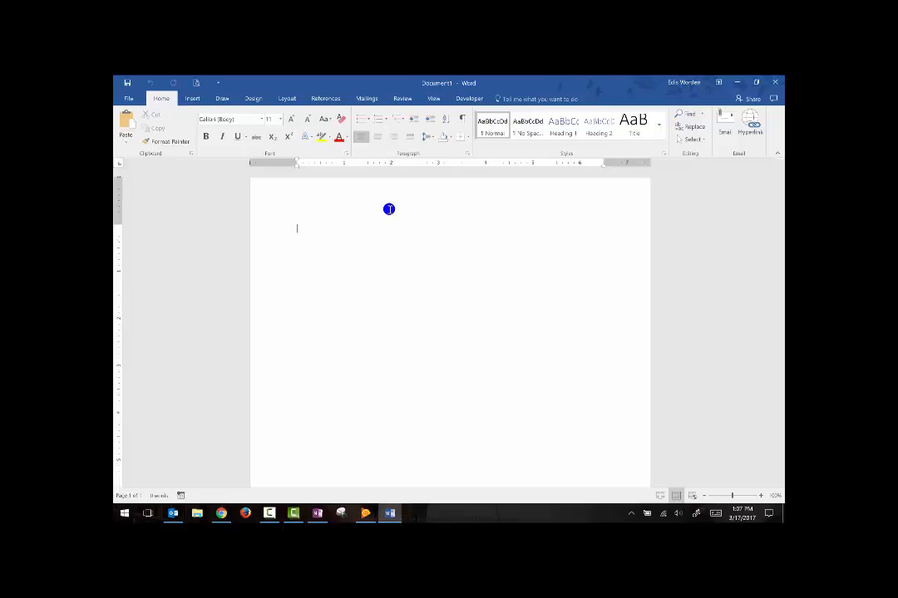
type("===")
key("Return")
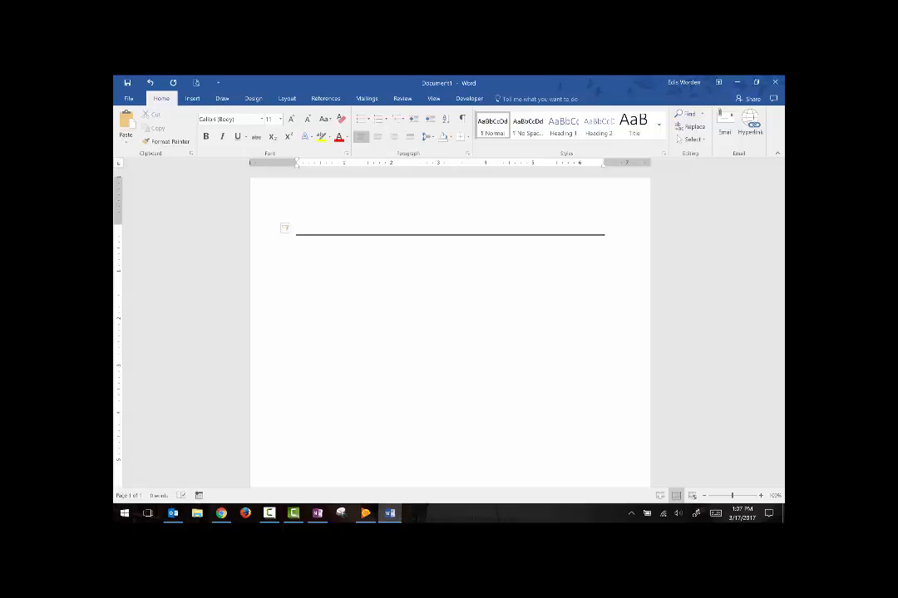
type("--")
key("Return")
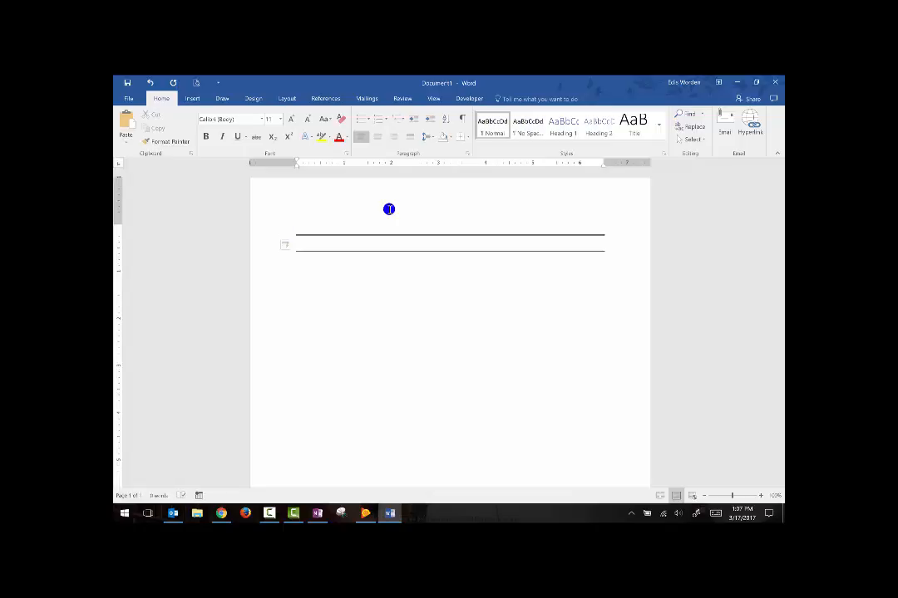
type("___")
key("Return")
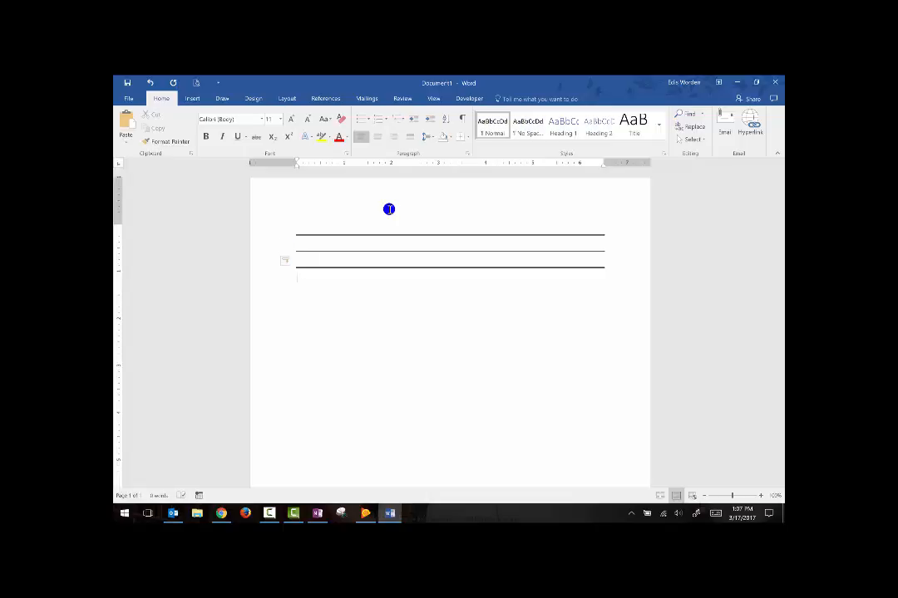
Step: Try an @@@ line shortcut below a *** dotted line, and erase both
type("***")
key("Return")
type("@@@")
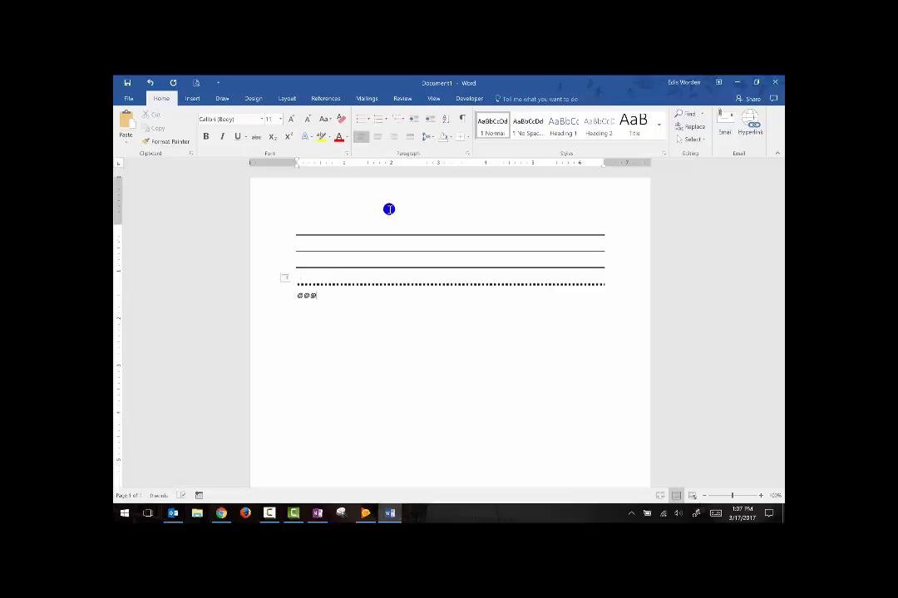
key("Return")
key("BackSpace")
key("BackSpace")
key("BackSpace")
key("BackSpace")
key("BackSpace")
key("BackSpace")
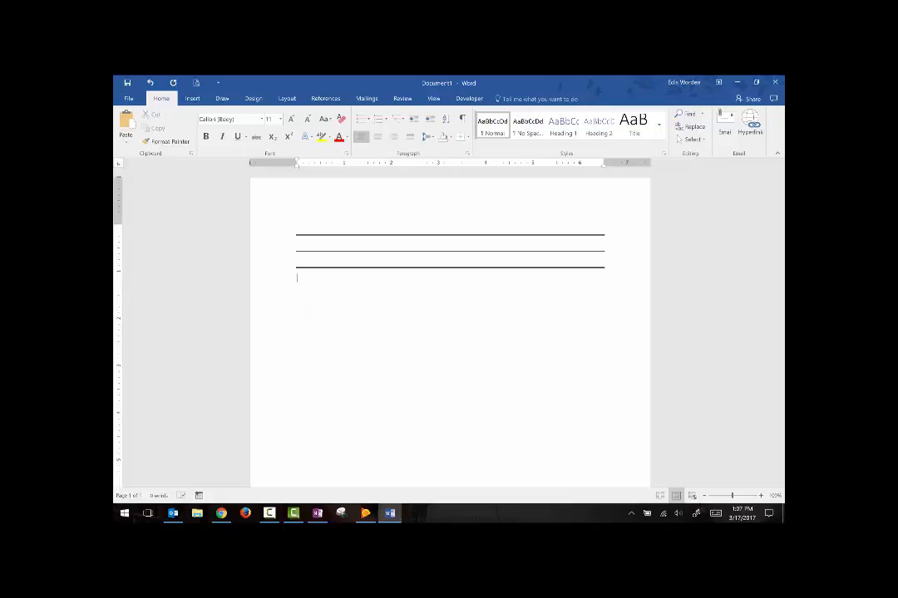
Step: Create a dotted line with *** and a wavy line with ~~~ below the three solid lines
type("***")
key("Return")
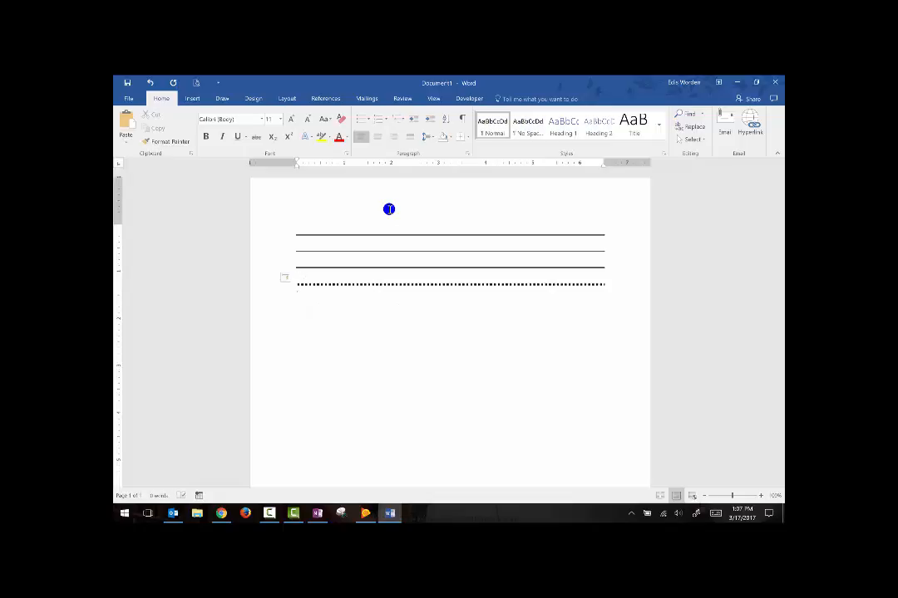
type("~~~")
key("Return")
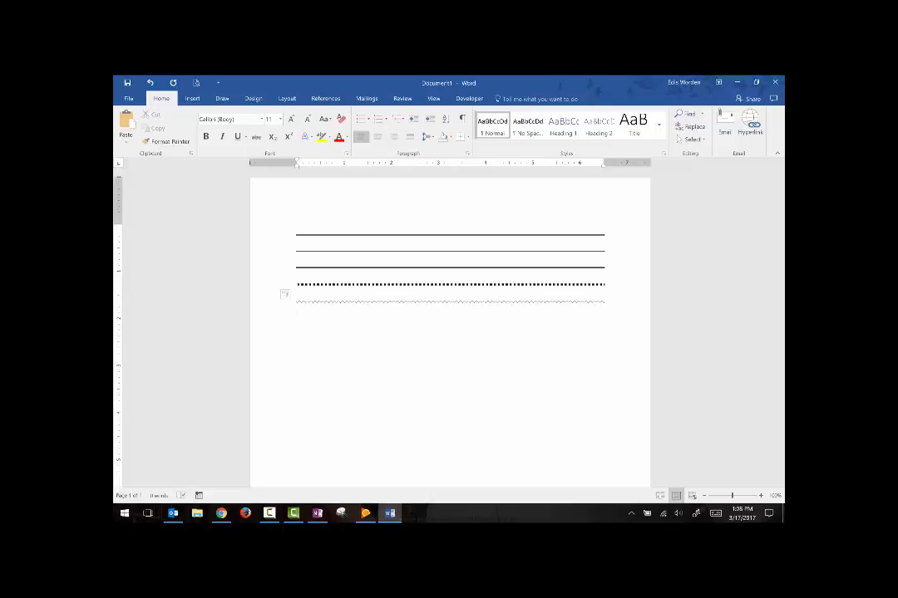
Step: Insert a left arrow, a right arrow and a double-headed arrow below the wavy line with <--, --> and <=>
type("<--")
type("-->")
type("<=>")
Step: Add two blank lines above each of the three solid horizontal lines
left_click(609, 232)
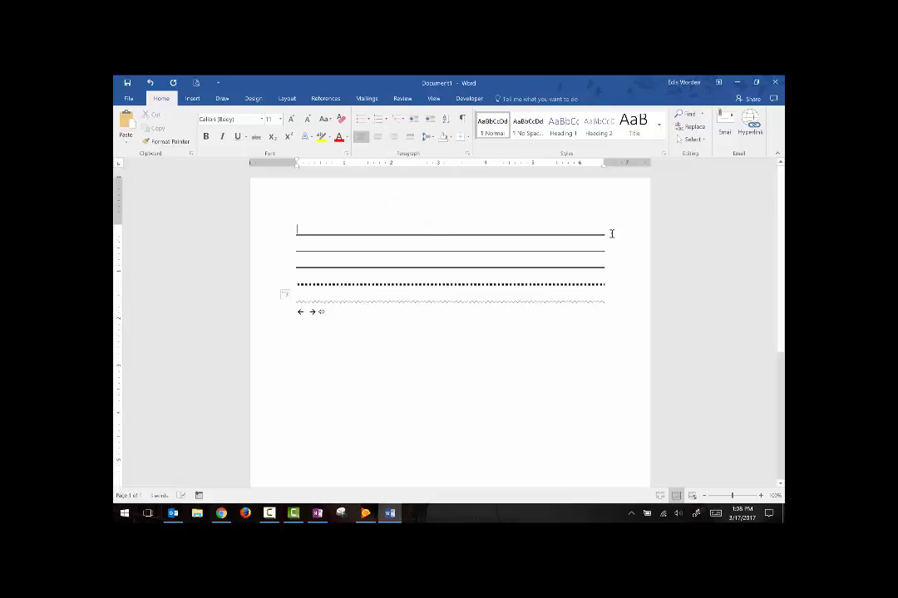
key("Return")
key("Return")
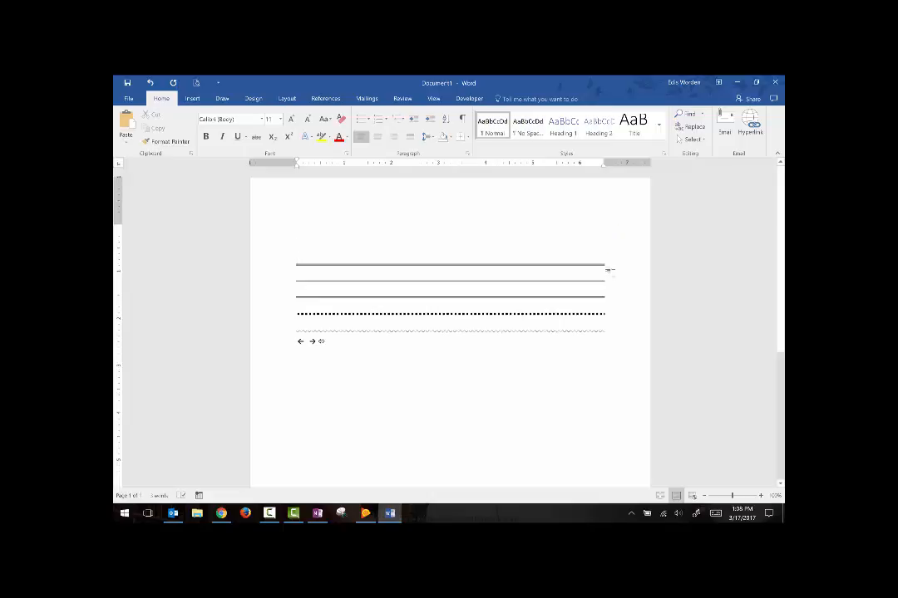
left_click(611, 273)
key("Return")
key("Return")
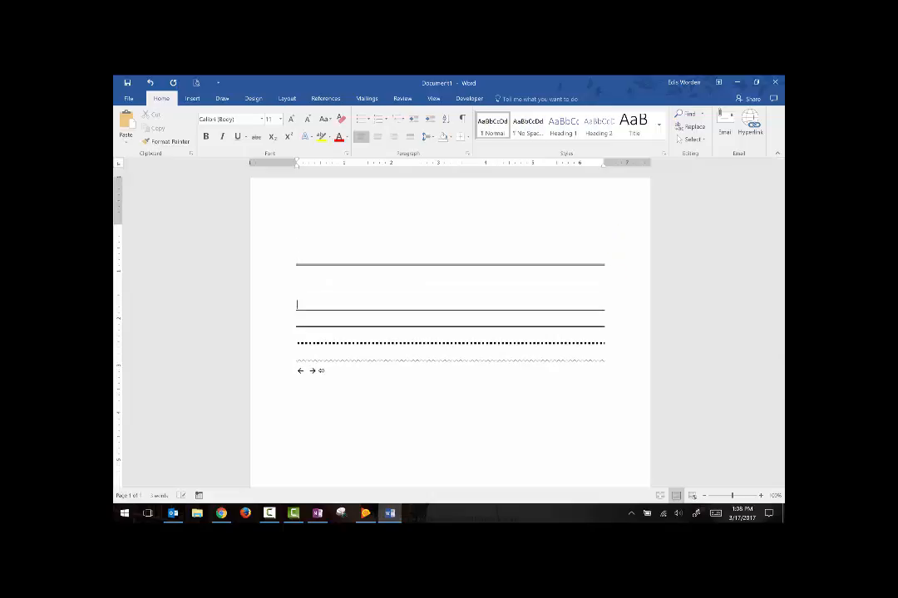
left_click(609, 321)
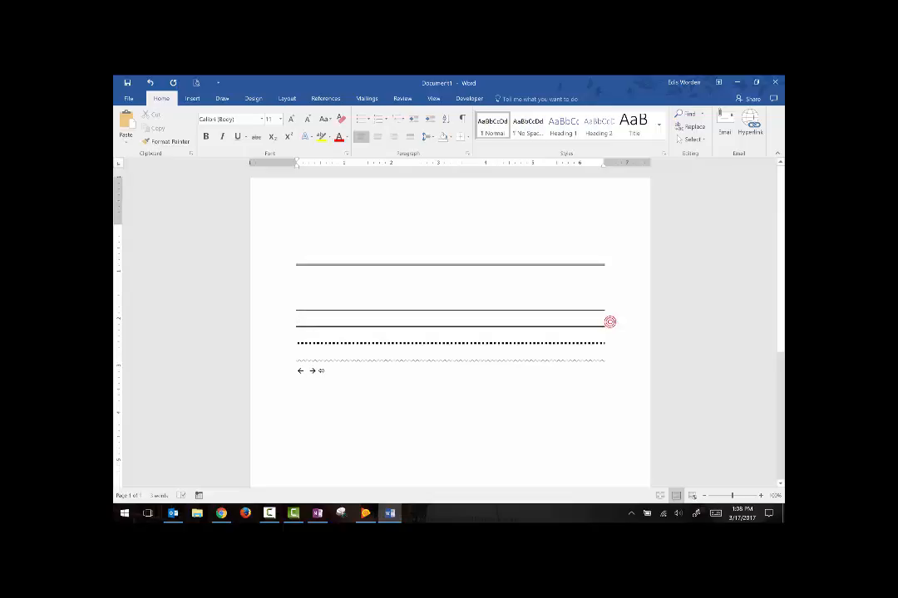
key("Return")
key("Return")
Step: Add one blank line above the dotted line and one above the wavy line
left_click(621, 352)
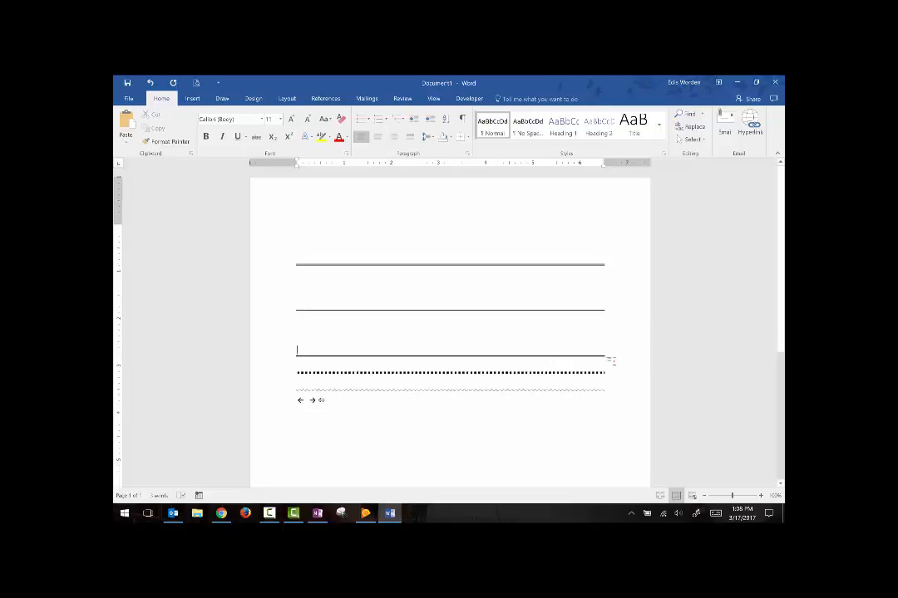
left_click(605, 370)
left_click(266, 358)
key("Return")
scroll(522, 299, "down", 1)
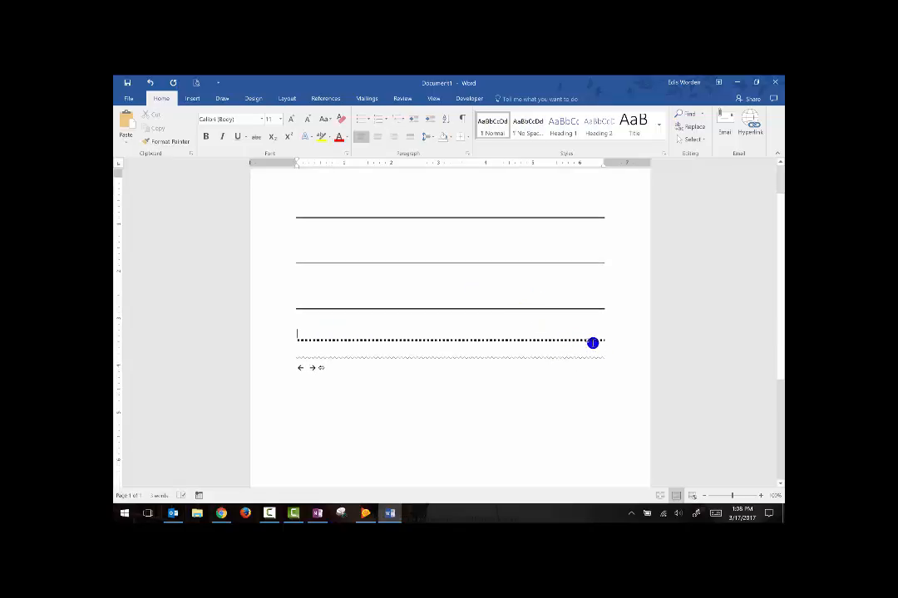
left_click(604, 352)
key("Return")
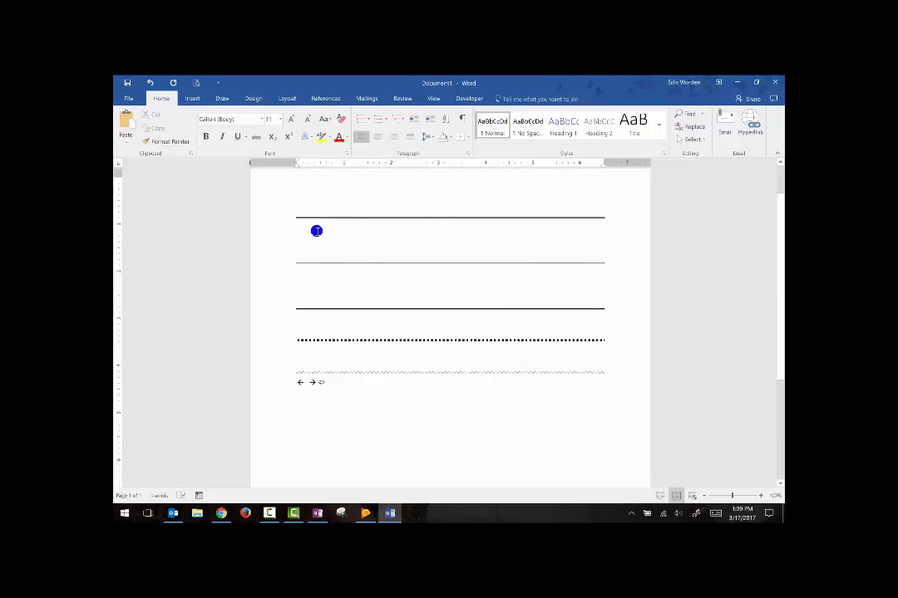
Step: Shade the paragraph directly above the second line with Gold, Accent 4, Lighter 40%
left_click_drag(298, 260, 347, 264)
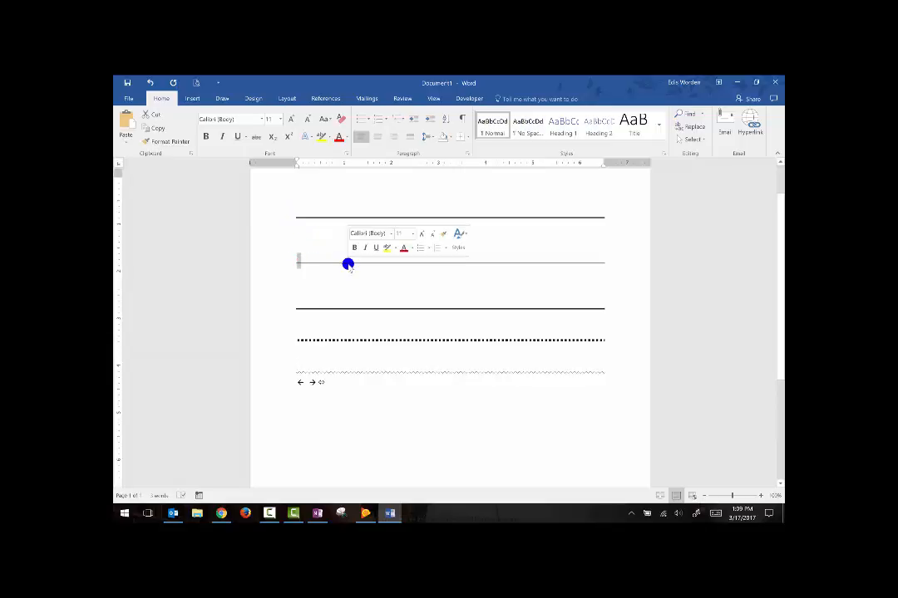
left_click(452, 139)
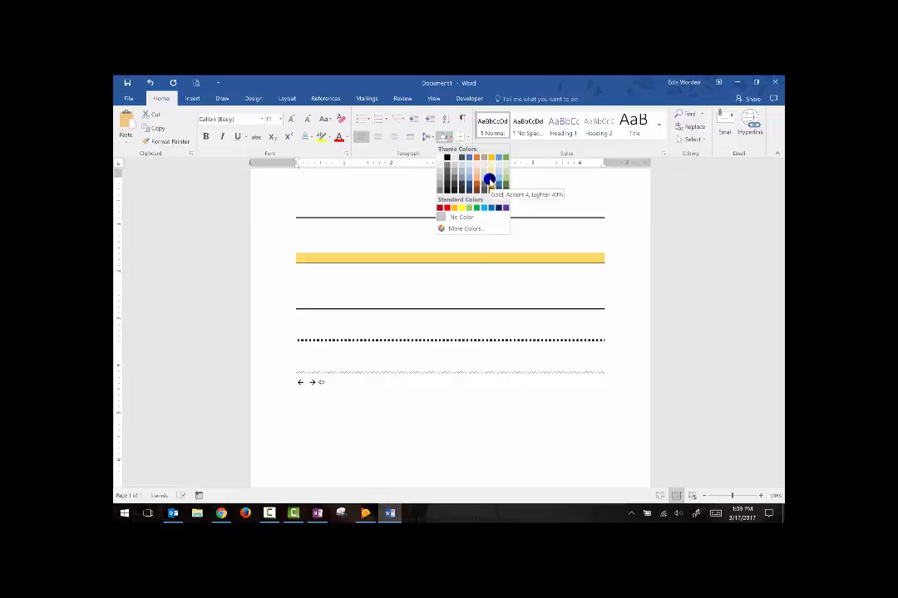
left_click(490, 181)
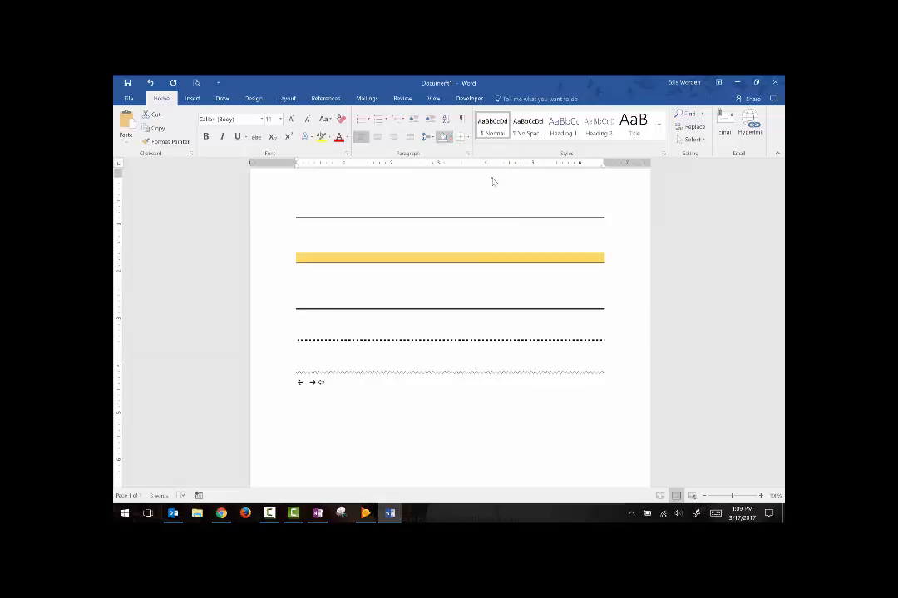
Step: Enter the heading THEMES in the gold-shaded band
left_click(435, 252)
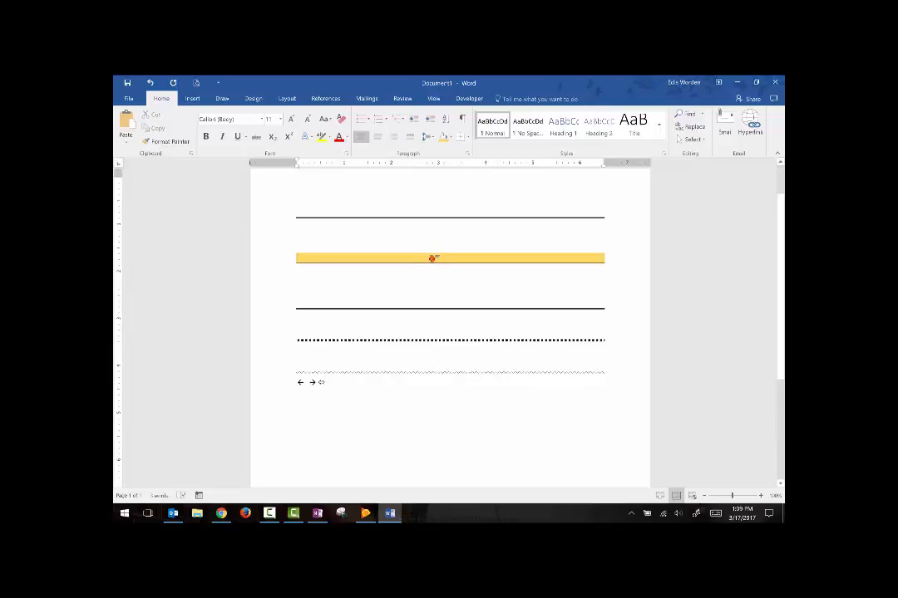
left_click(431, 258)
type("THEMES")
left_click(427, 267)
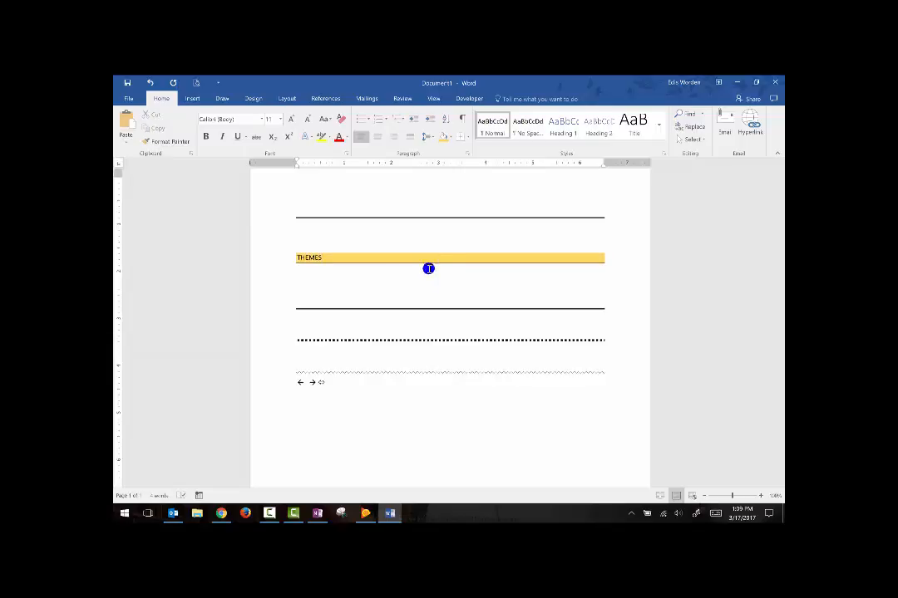
left_click(453, 287)
left_click(454, 289)
Step: Arrange the content from the first line down to the arrows in two columns
left_click_drag(274, 211, 363, 406)
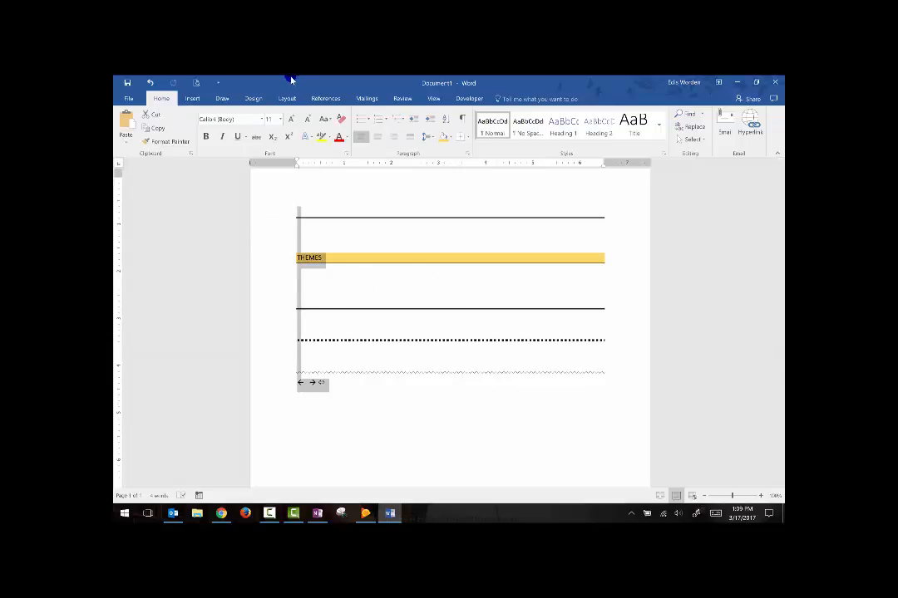
left_click(198, 100)
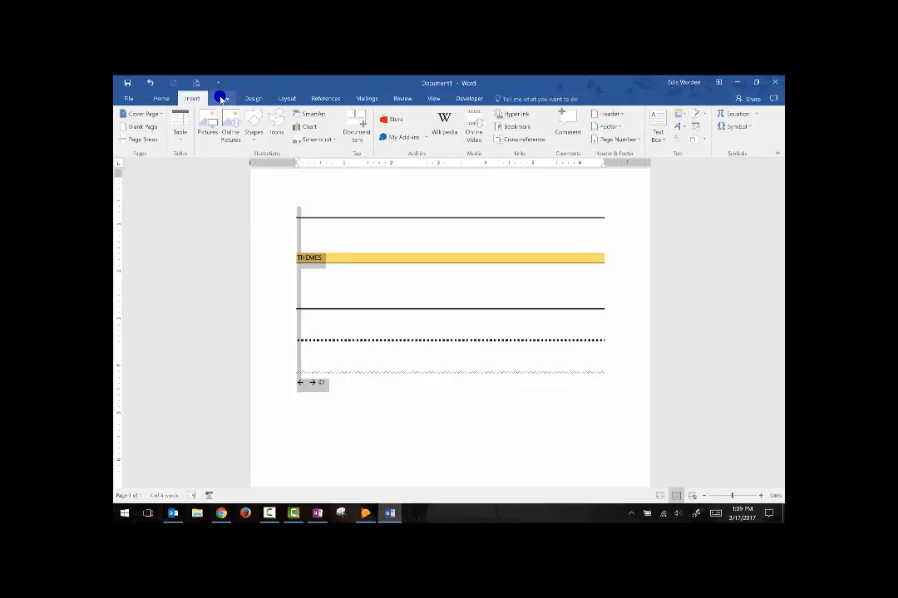
left_click(246, 98)
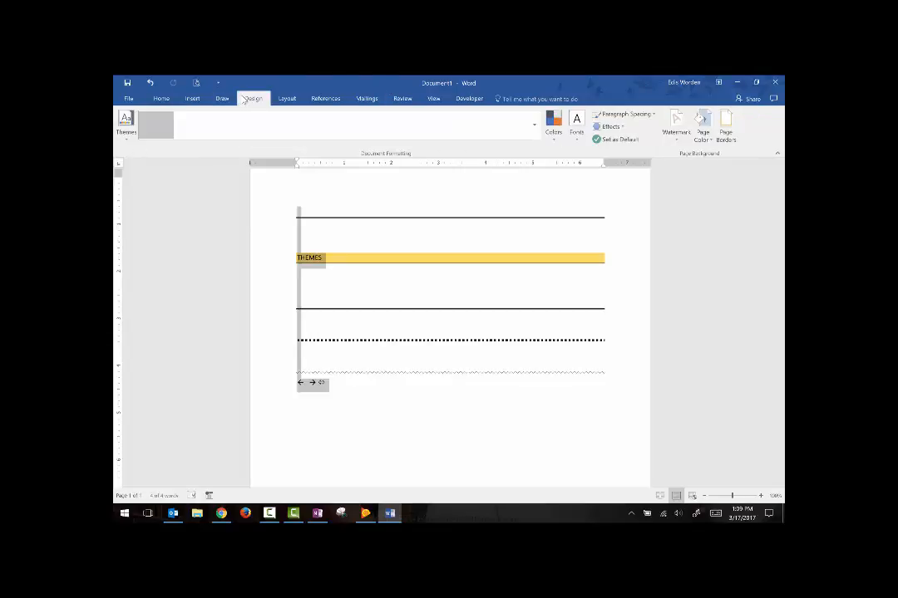
left_click(311, 101)
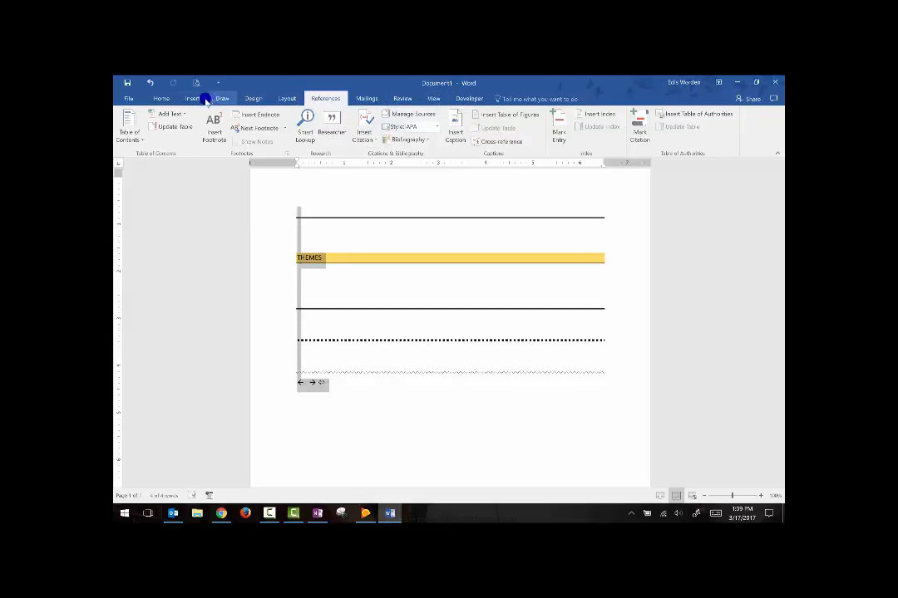
left_click(287, 98)
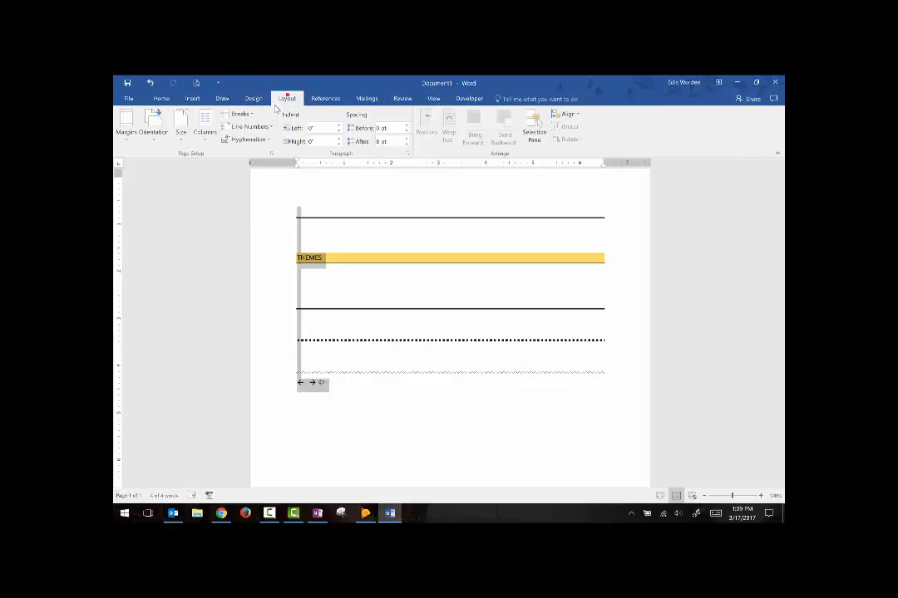
left_click(208, 137)
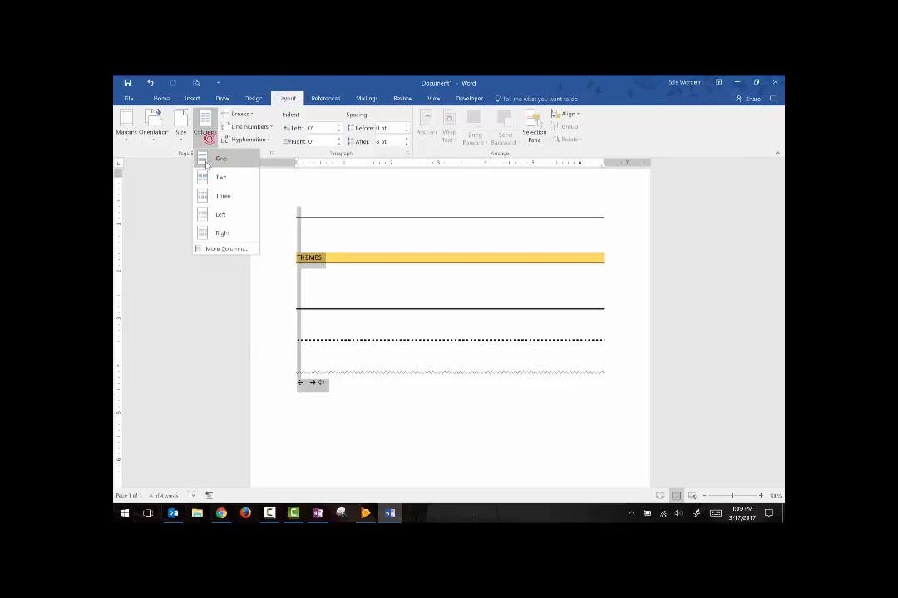
left_click(209, 177)
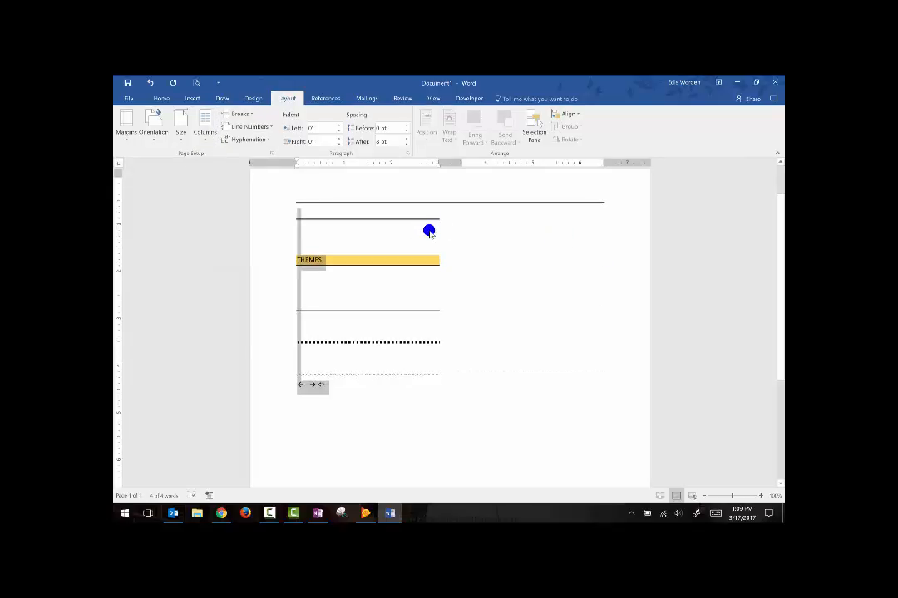
Step: Add blank lines below the arrows until the insertion point moves into the second column
left_click(439, 278)
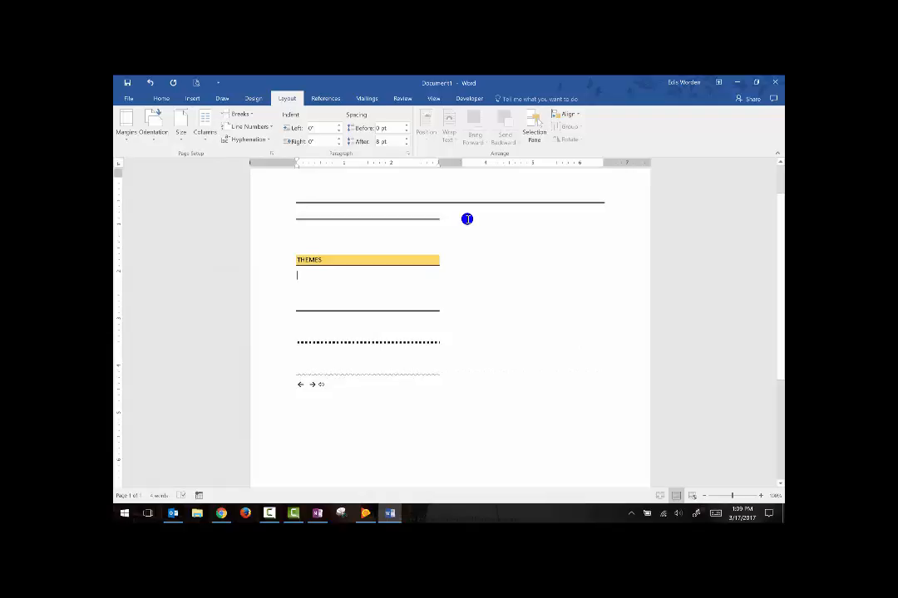
left_click(375, 401)
left_click(375, 401)
key("Return")
key("Return")
key("Return")
key("Return")
key("Return")
key("Return")
key("Return")
key("Return")
key("Return")
key("Return")
key("Return")
key("Return")
key("Return")
key("Return")
key("Return")
key("Return")
key("Return")
key("Return")
key("Return")
key("Return")
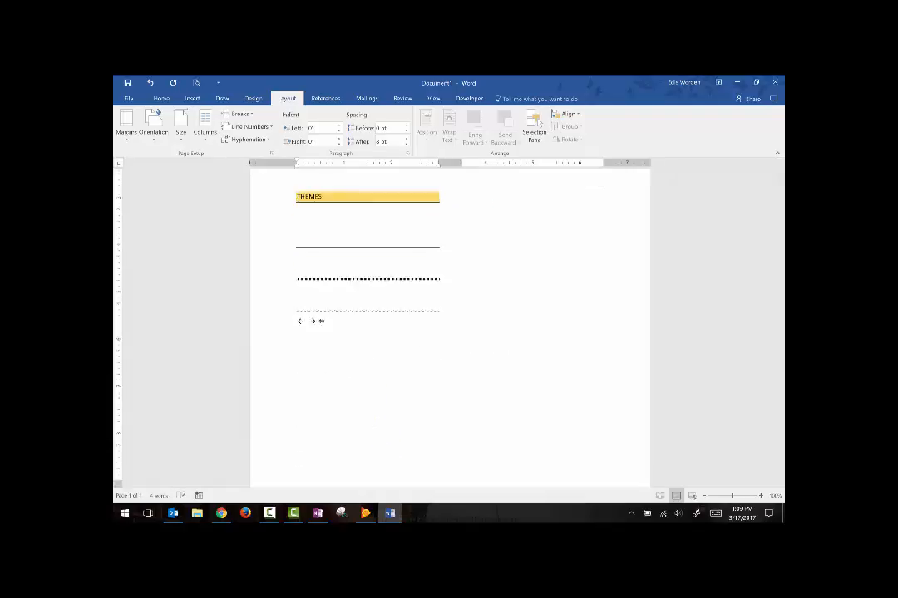
scroll(375, 401, "up", 3)
scroll(375, 401, "up", 1)
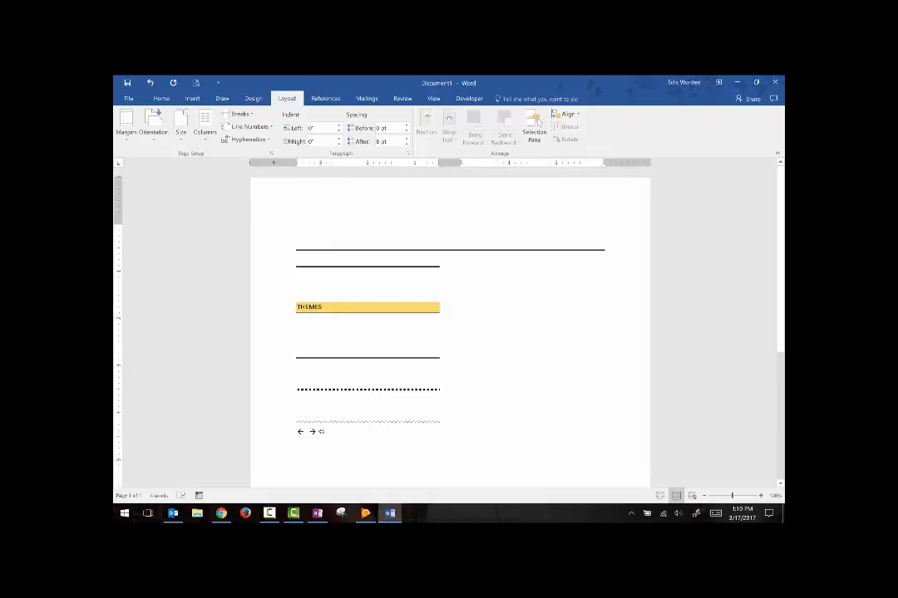
left_click(375, 401)
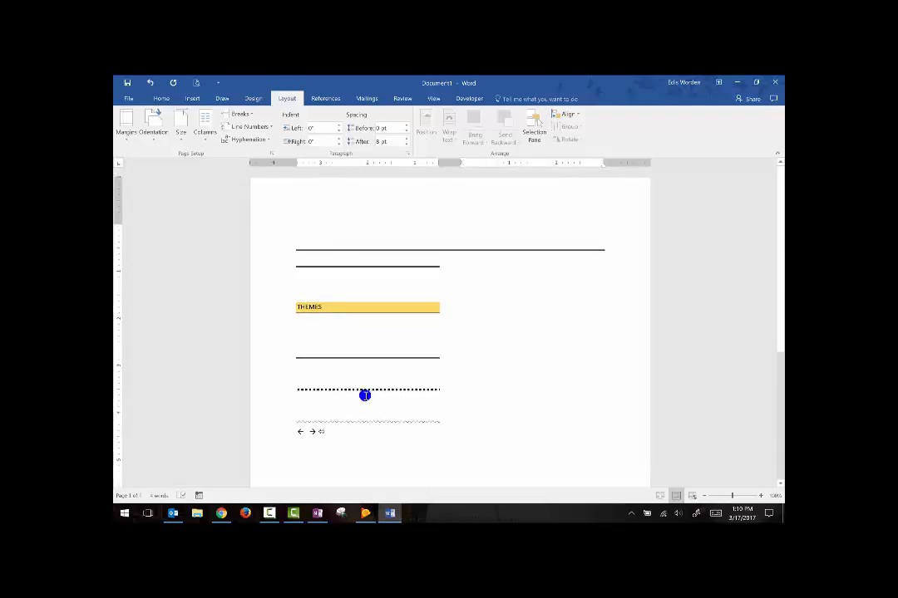
left_click(129, 98)
left_click(128, 96)
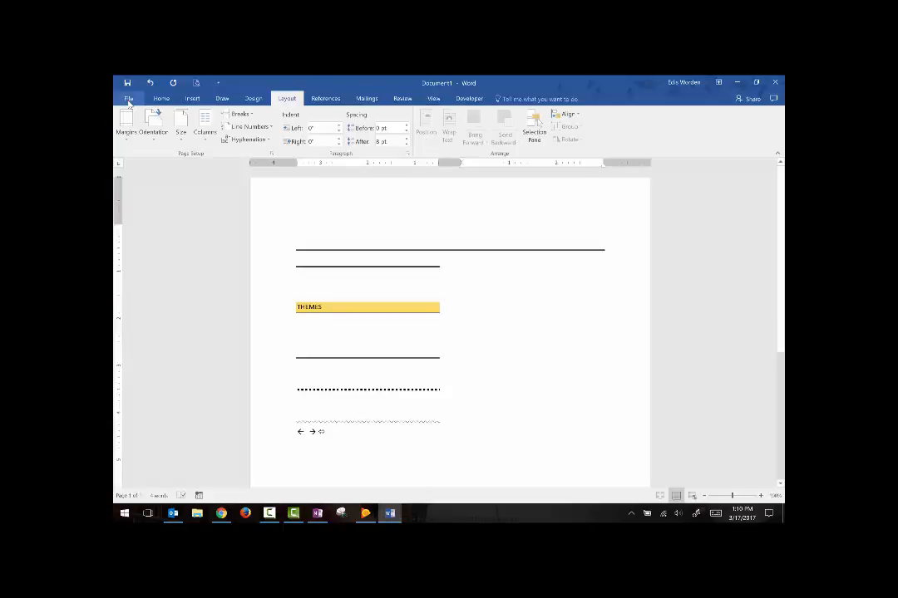
left_click(505, 342)
Step: Delete one blank line above the THEMES heading and one between it and the thick line below
left_click(368, 300)
key("Delete")
left_click(316, 320)
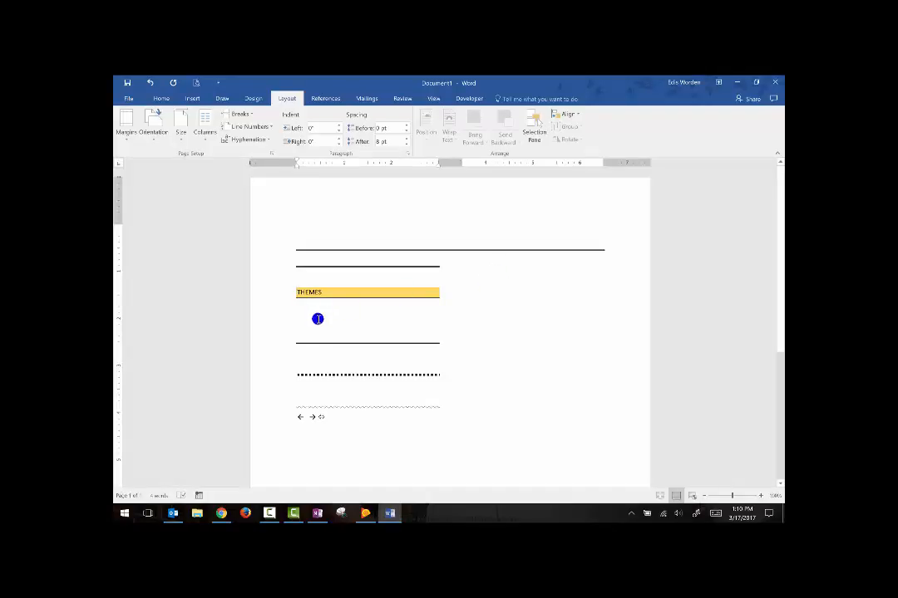
key("Delete")
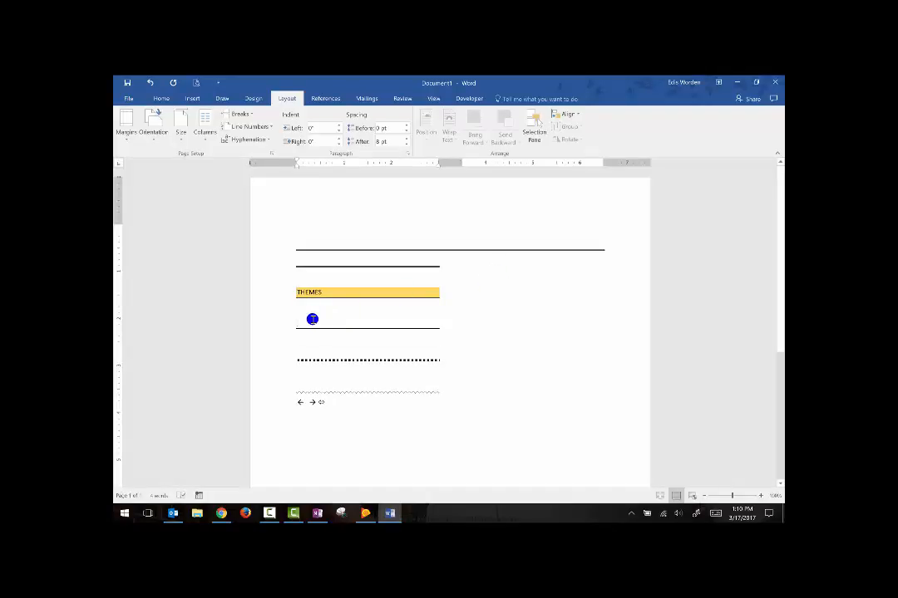
Step: Try to enter heading text above the full-width line near the page's upper edge, and undo the attempt
left_click(421, 230)
key("Return")
type("E")
key("ctrl+z")
key("ctrl+z")
key("ctrl+z")
key("ctrl+z")
key("ctrl+z")
key("ctrl+z")
key("ctrl+z")
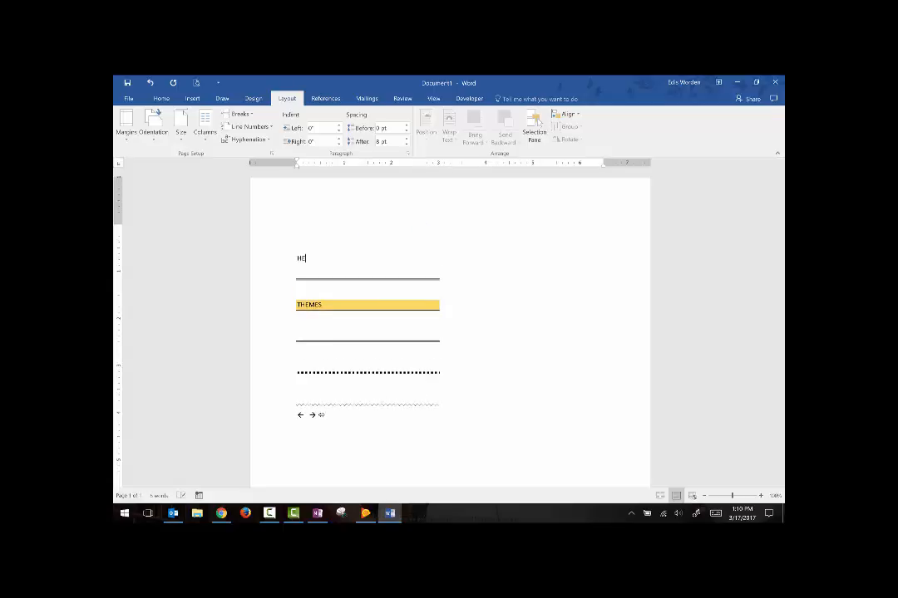
key("ctrl+z")
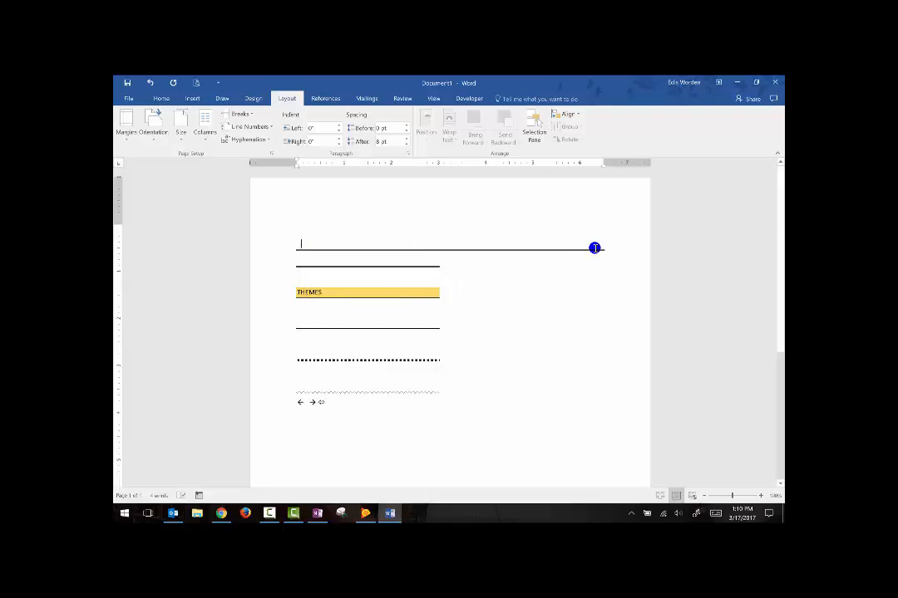
left_click_drag(336, 237, 293, 246)
left_click(304, 254)
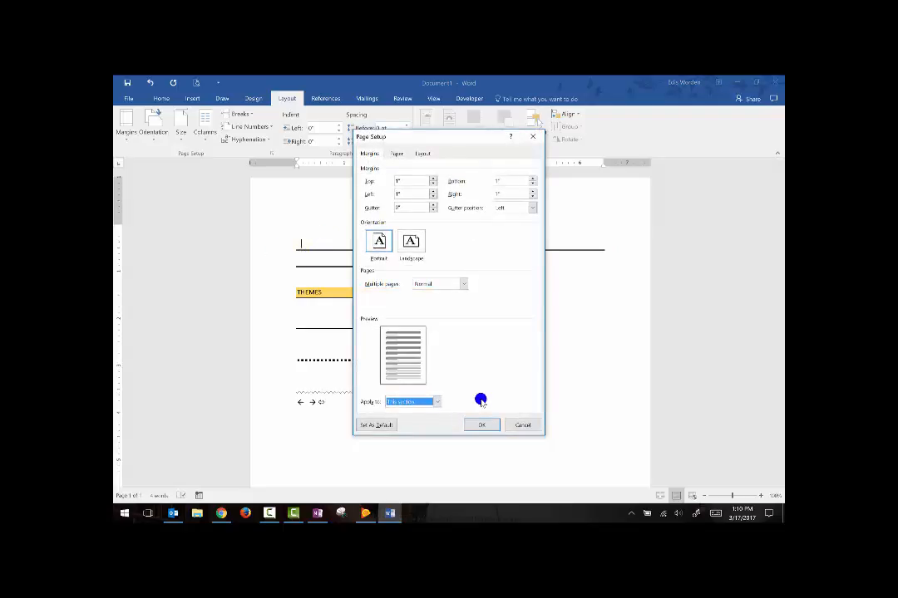
left_click(538, 430)
left_click(304, 259)
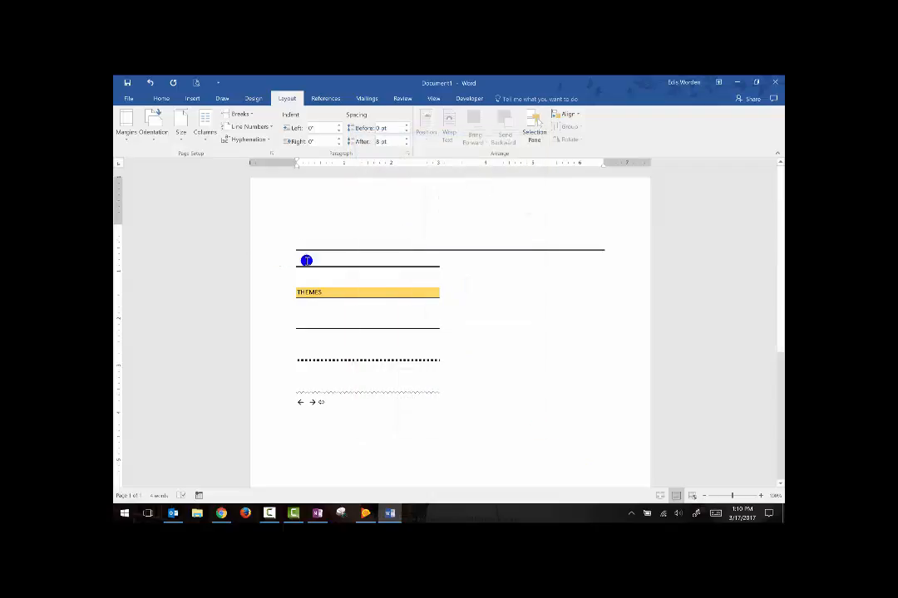
double_click(301, 244)
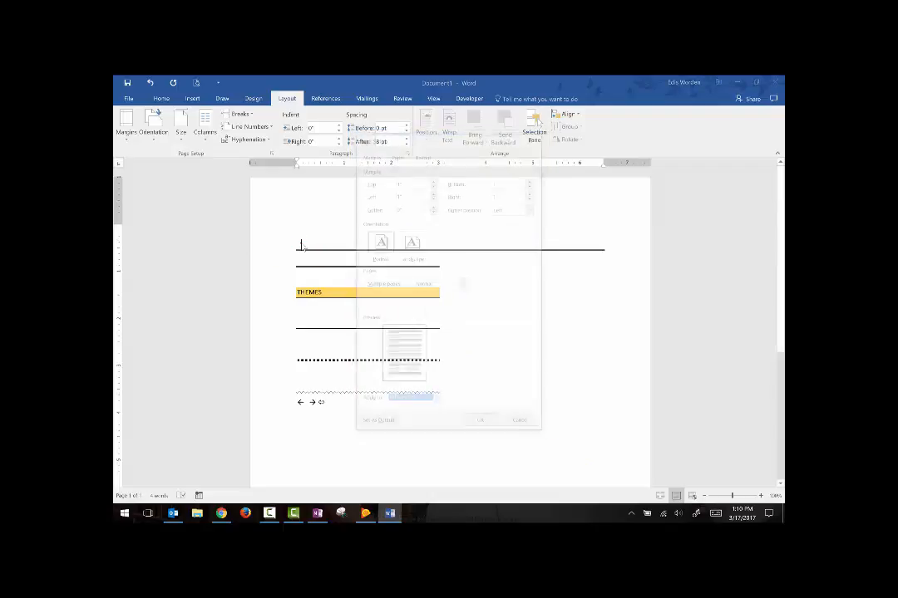
left_click(534, 137)
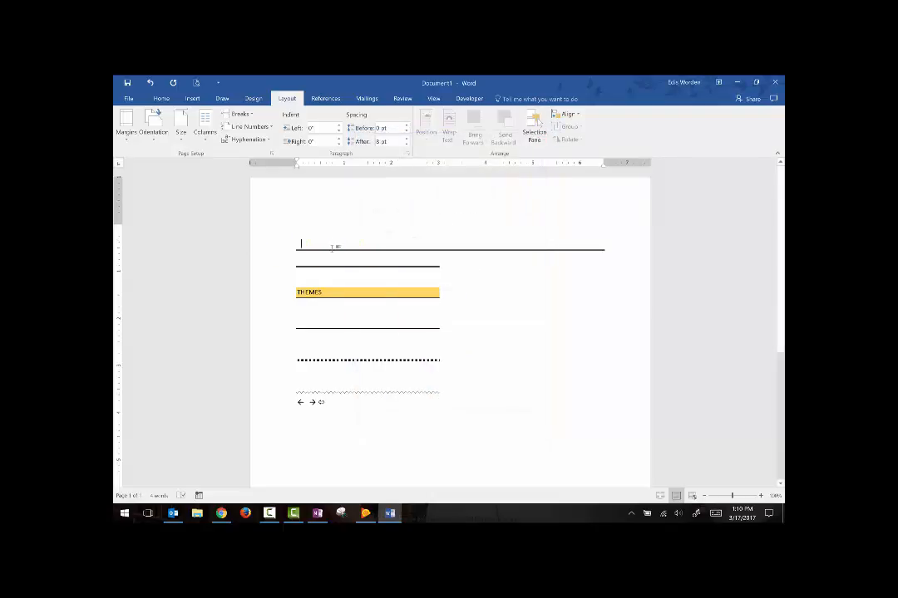
Step: Shade the blank lines above the full-width line at the start of the page with a theme blue
left_click(304, 246)
left_click(325, 251)
left_click(335, 263)
left_click(336, 245)
left_click_drag(316, 244, 415, 238)
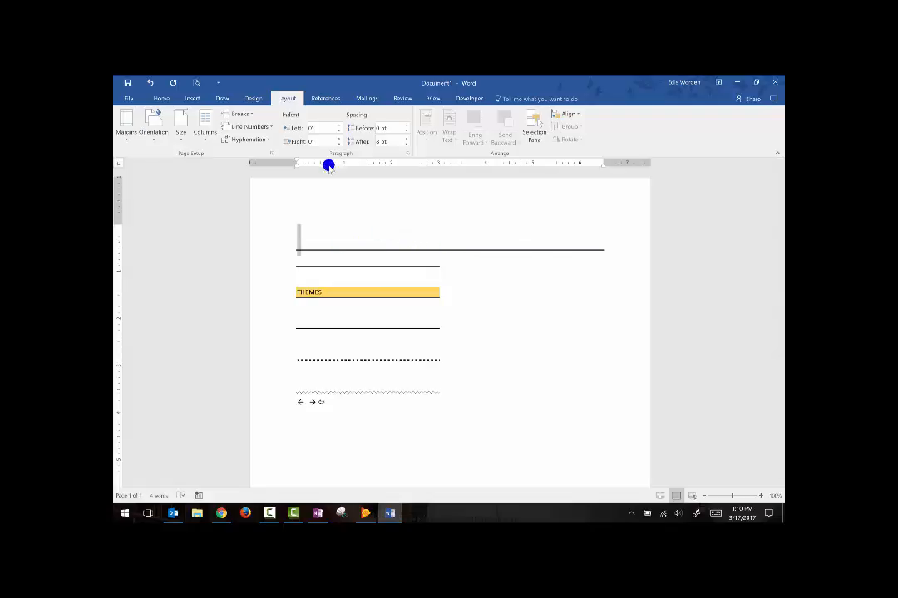
left_click(161, 99)
left_click(192, 98)
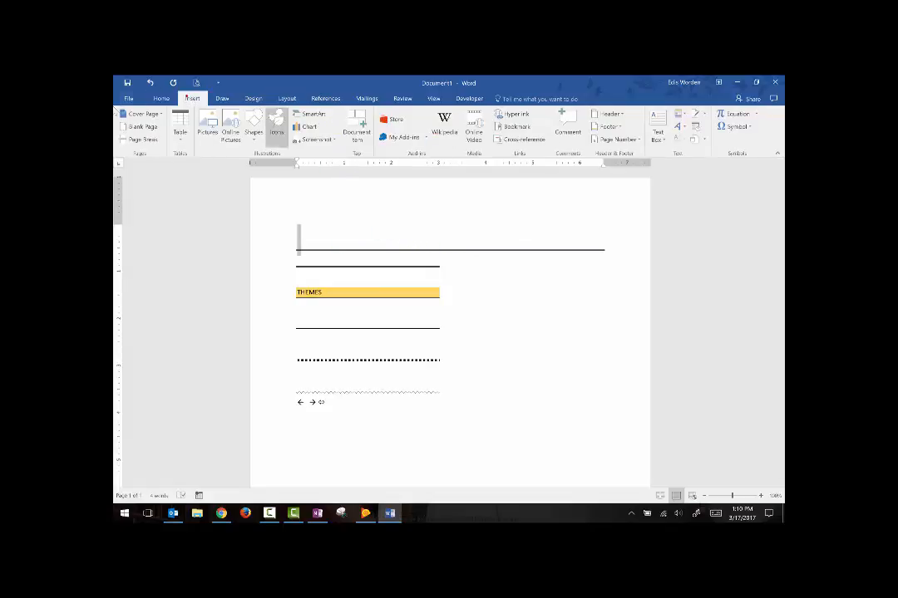
left_click(162, 98)
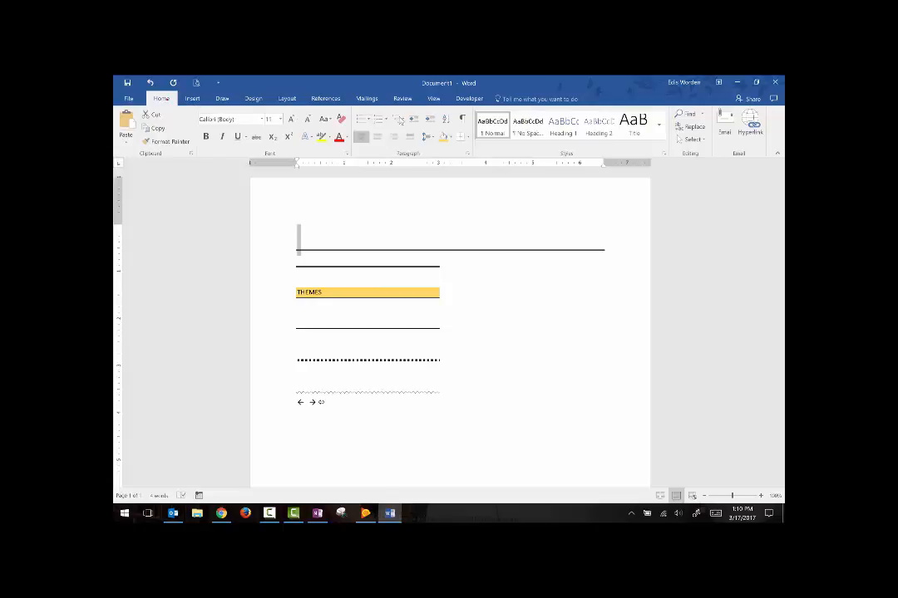
left_click(449, 137)
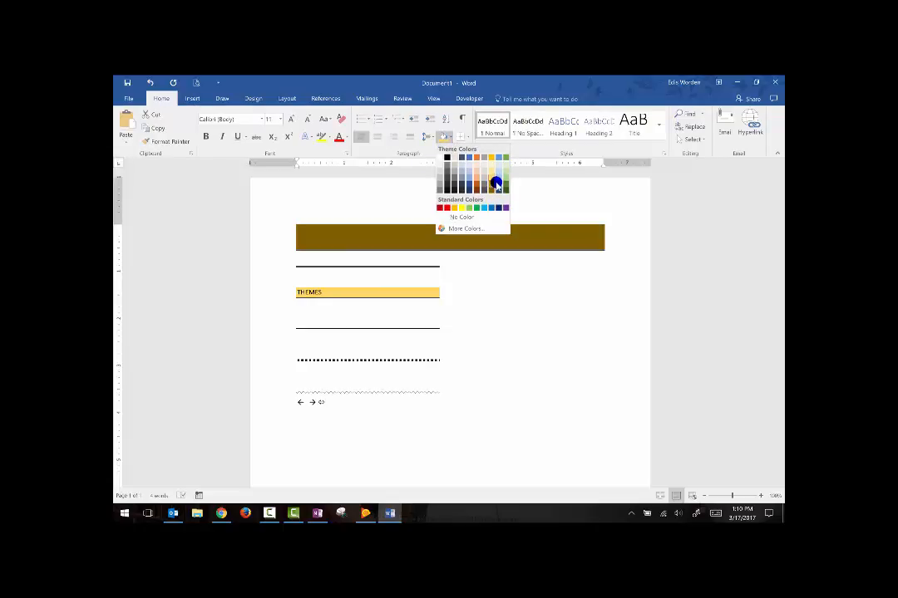
left_click(496, 183)
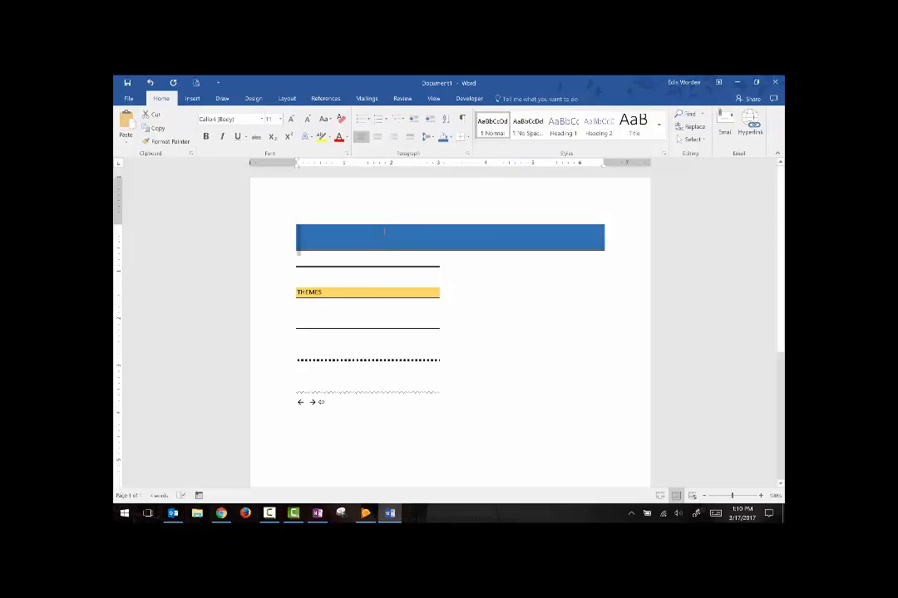
Step: Set the font color to white for text in the blue band
left_click(384, 232)
left_click(346, 136)
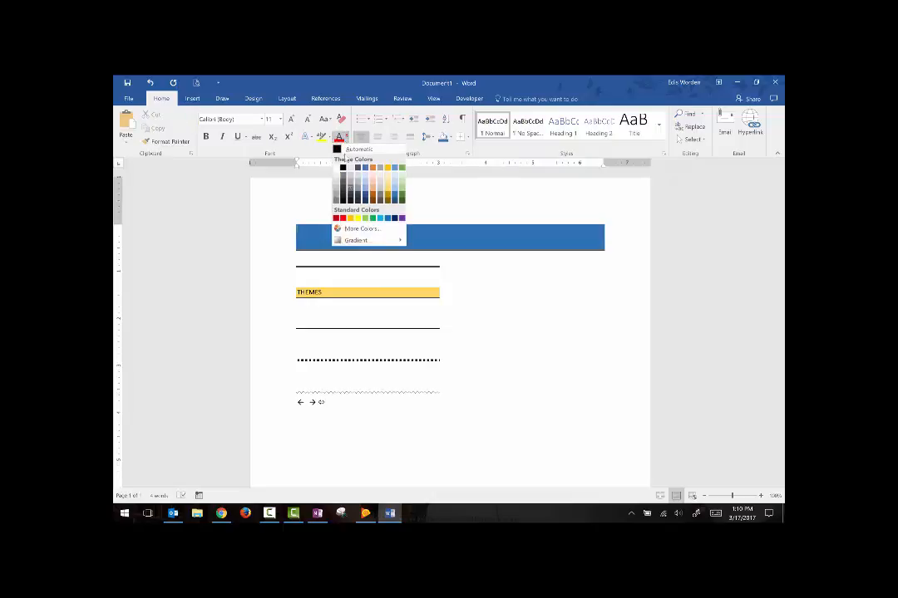
left_click(335, 170)
left_click(425, 225)
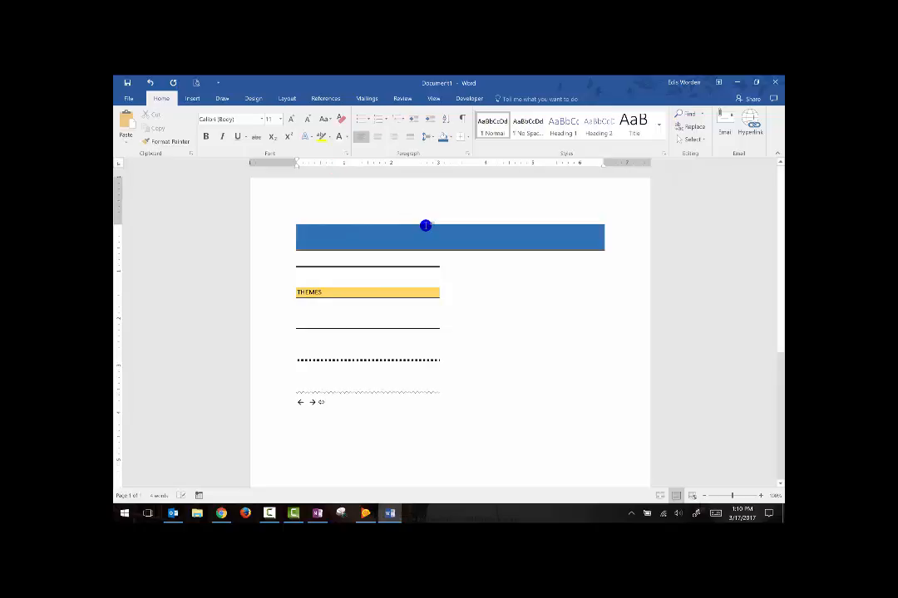
Step: Enter the heading INFORMATION TECHNOLOGY SERVICES in the blue band
type("title")
key("BackSpace")
key("BackSpace")
key("BackSpace")
key("BackSpace")
type("INFO")
key("BackSpace")
key("BackSpace")
type("FORMATION SERVIC")
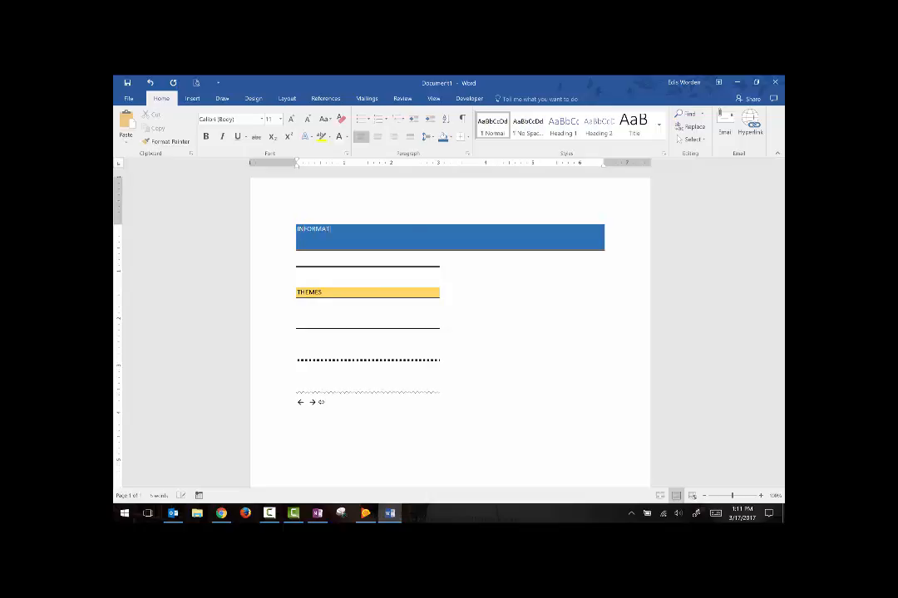
type("ES")
type(" TE")
key("BackSpace")
key("BackSpace")
key("BackSpace")
key("BackSpace")
key("BackSpace")
key("BackSpace")
key("BackSpace")
key("BackSpace")
key("BackSpace")
key("BackSpace")
key("BackSpace")
key("BackSpace")
type("TECHNOLOGY SERVICES")
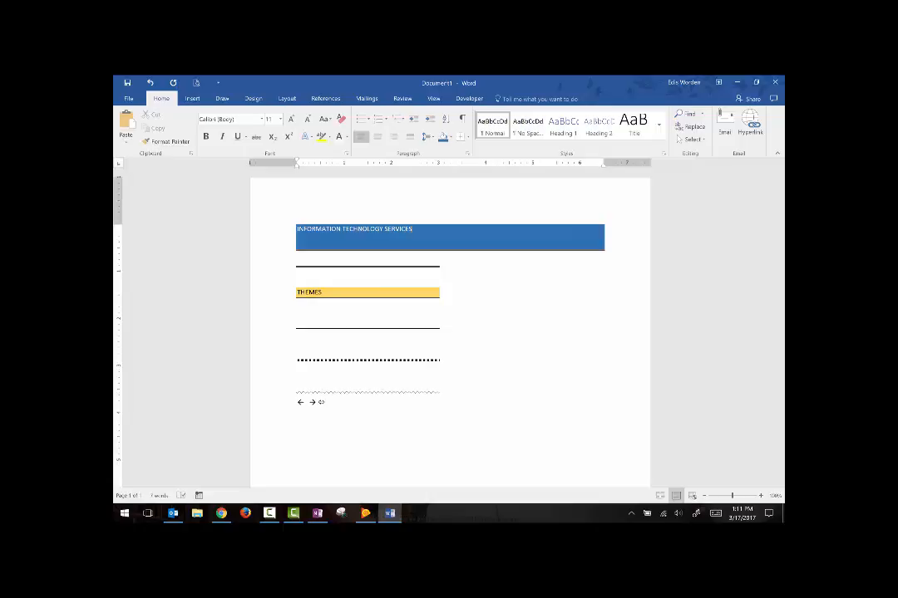
Step: Center the INFORMATION TECHNOLOGY SERVICES heading and set its font size to 26
left_click(377, 138)
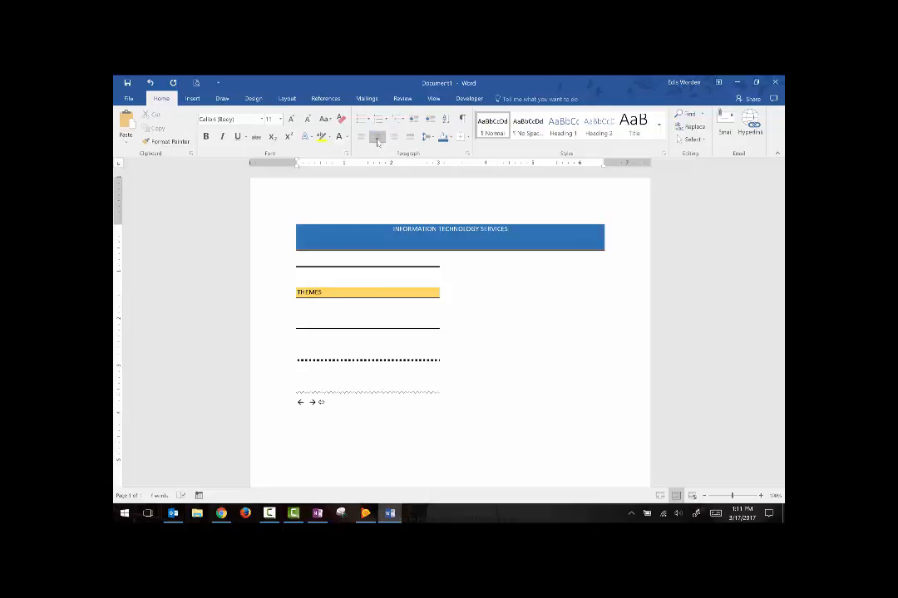
left_click(280, 119)
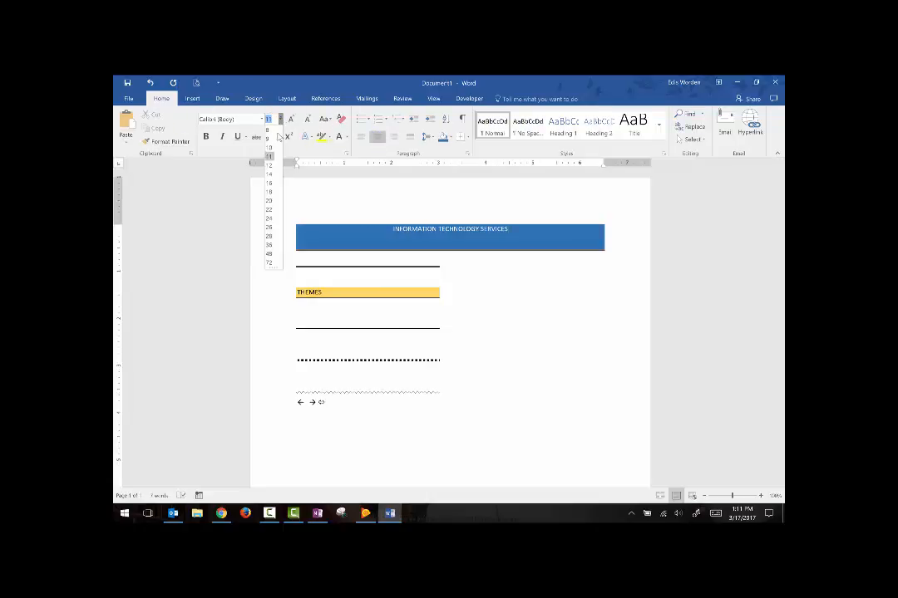
left_click(273, 231)
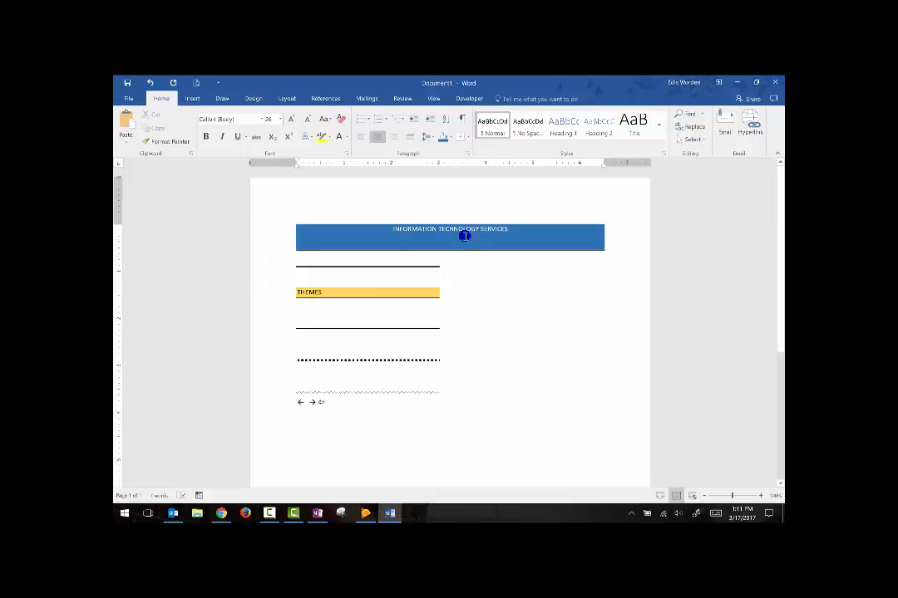
left_click_drag(393, 227, 551, 228)
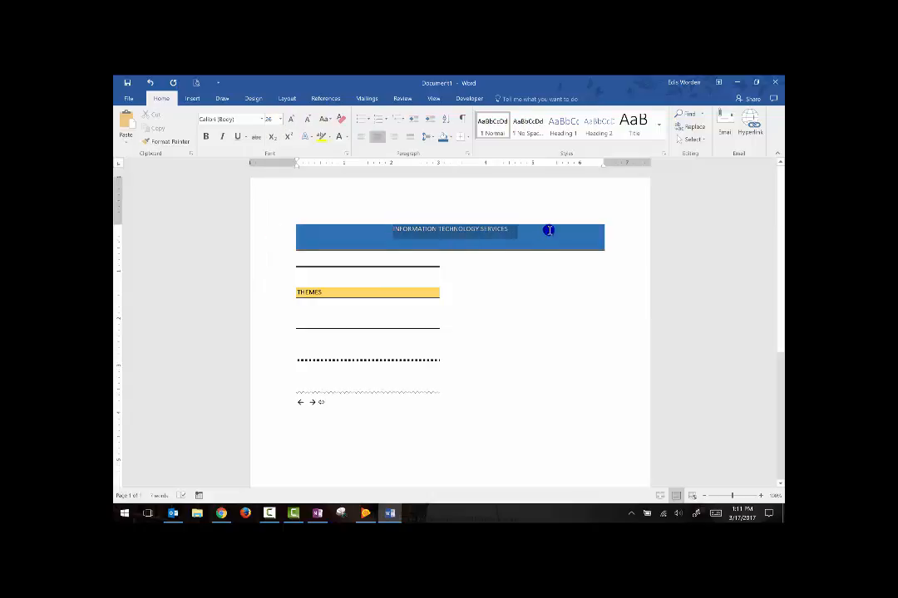
left_click(283, 120)
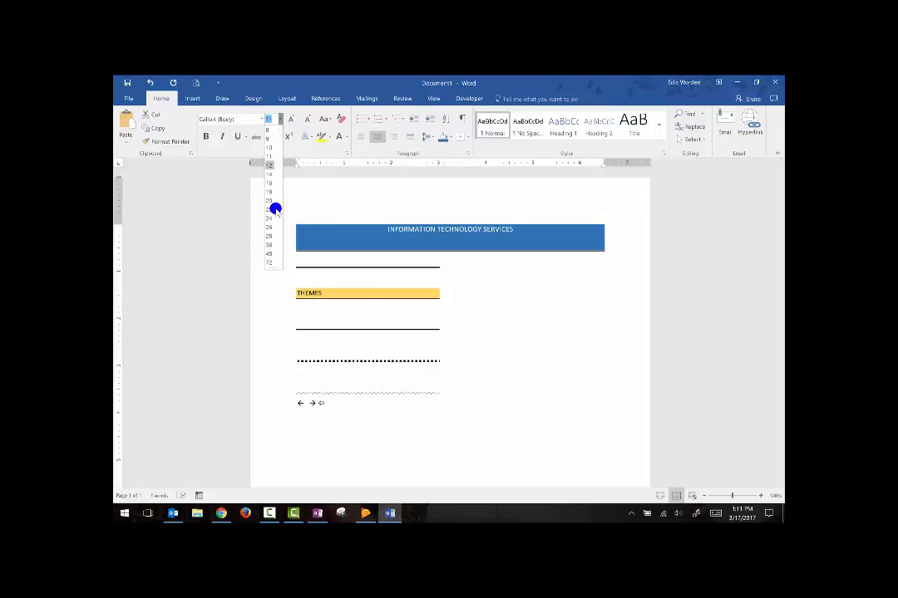
left_click(269, 231)
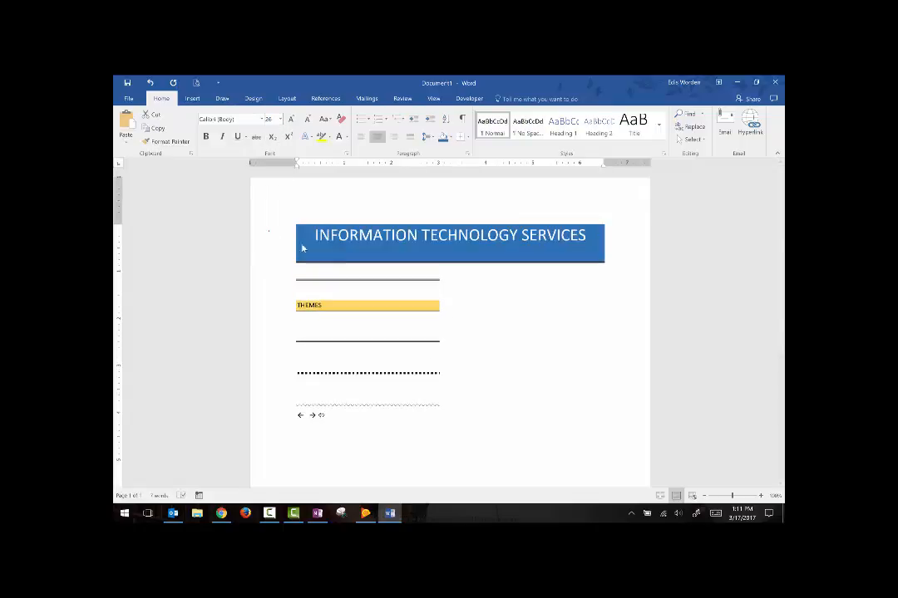
left_click(352, 254)
left_click(531, 275)
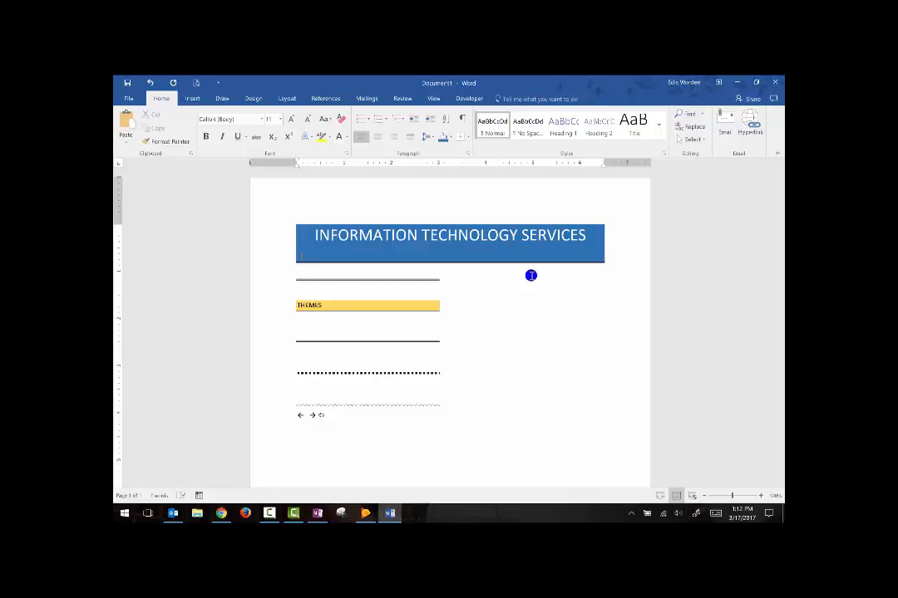
Step: Start a Save As to the Oregon Institute of Technology OneDrive and browse to Training documents > MS Word > Doc
left_click(128, 98)
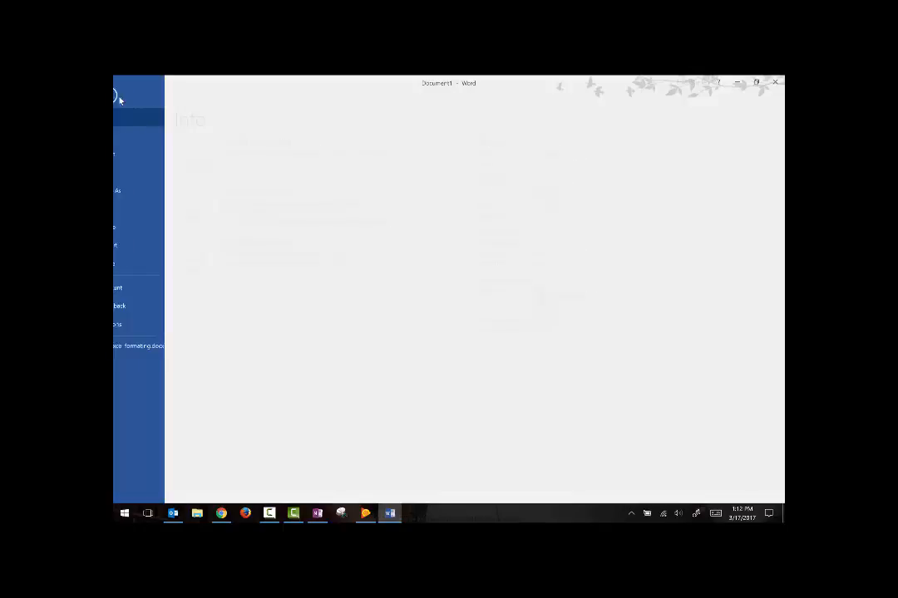
left_click(133, 190)
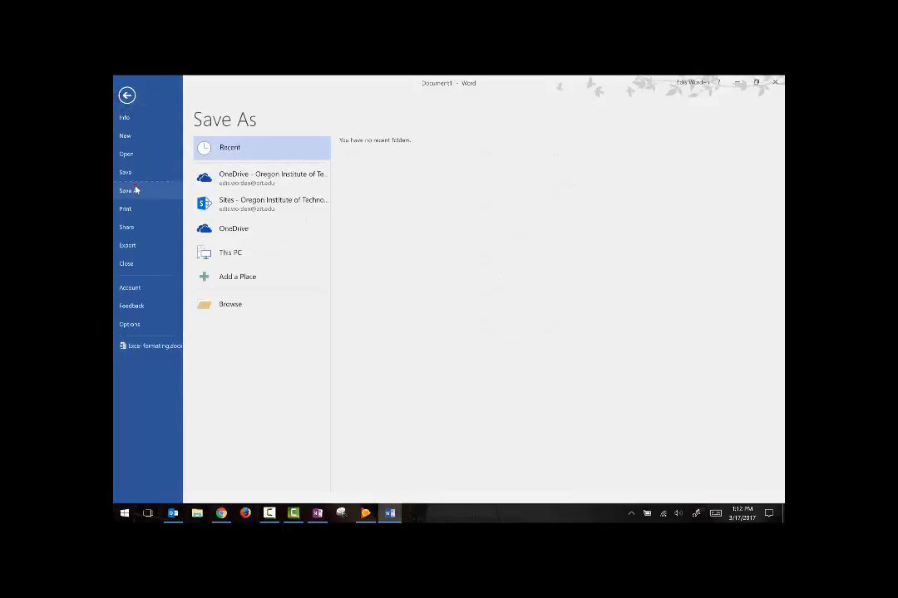
double_click(262, 177)
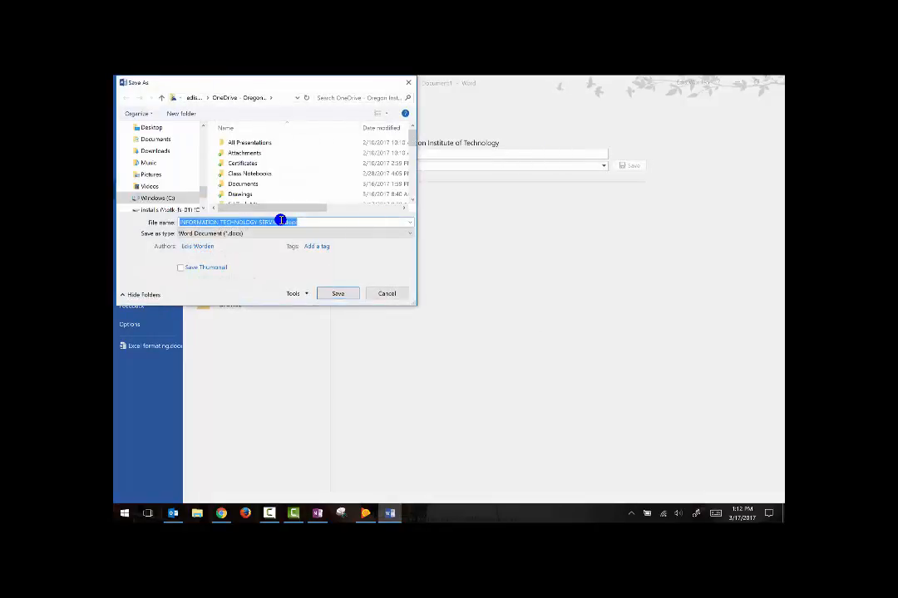
scroll(293, 158, "down", 2)
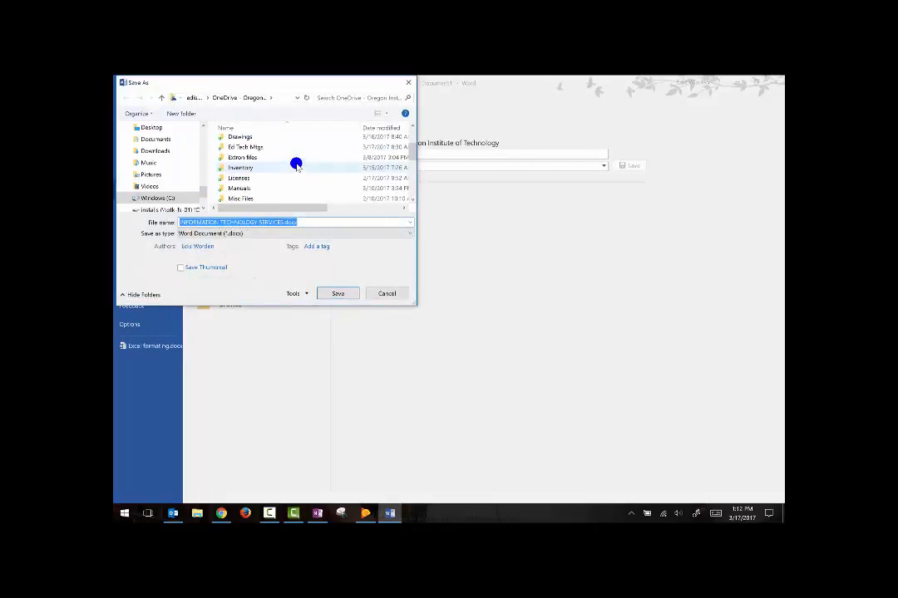
scroll(295, 165, "down", 6)
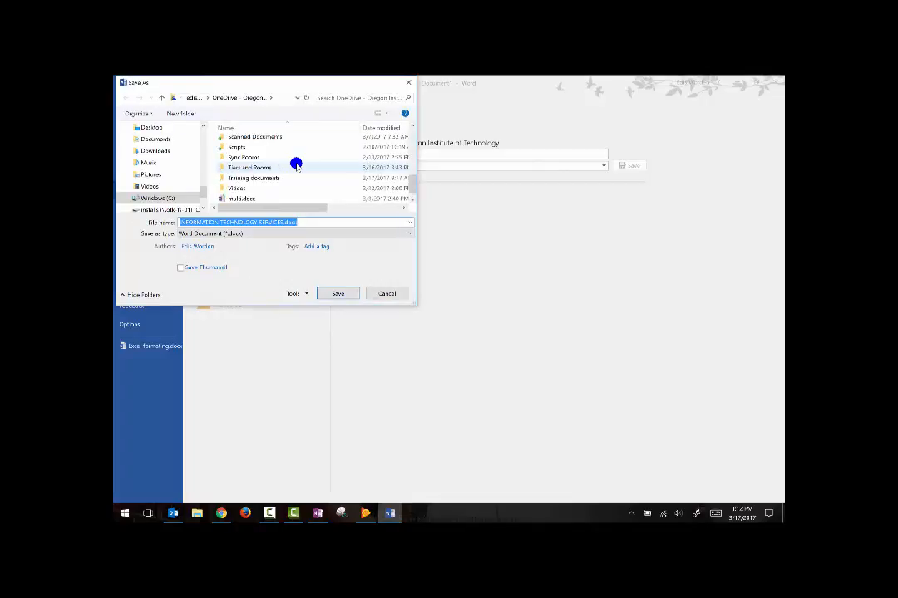
scroll(296, 164, "down", 1)
double_click(295, 167)
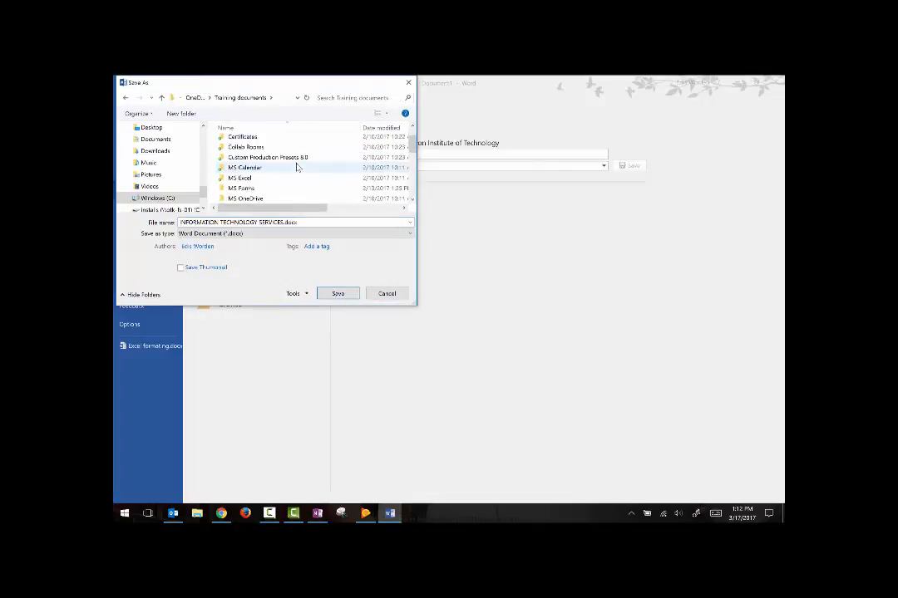
scroll(297, 167, "down", 2)
double_click(249, 189)
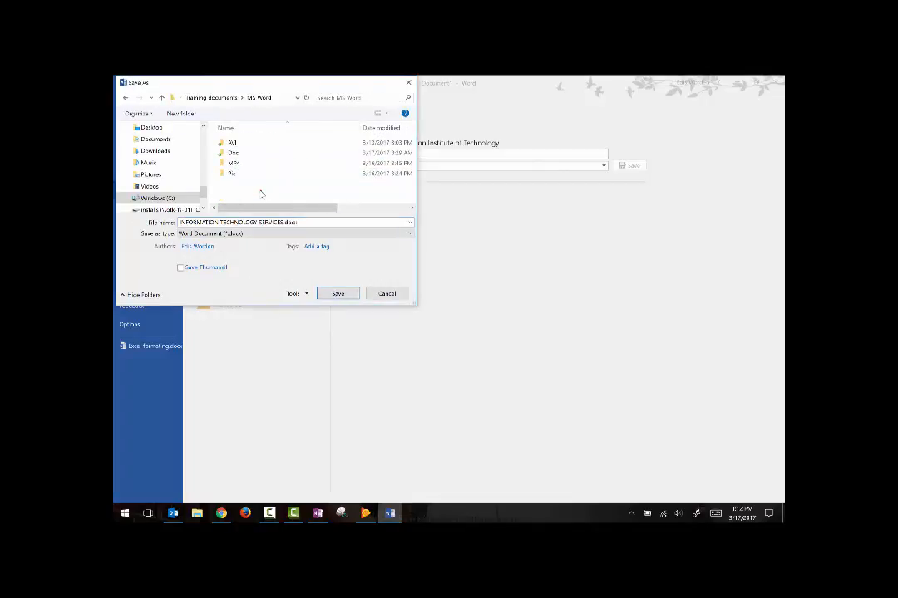
double_click(233, 153)
left_click(348, 297)
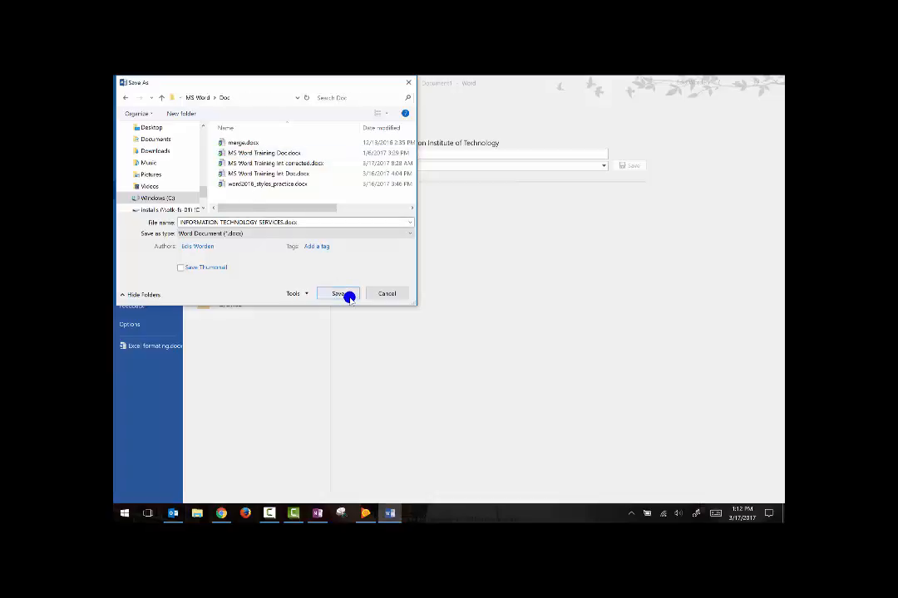
Step: Save the file as a Word Template (*.dotx) in the Templates folder of Training documents
left_click(306, 234)
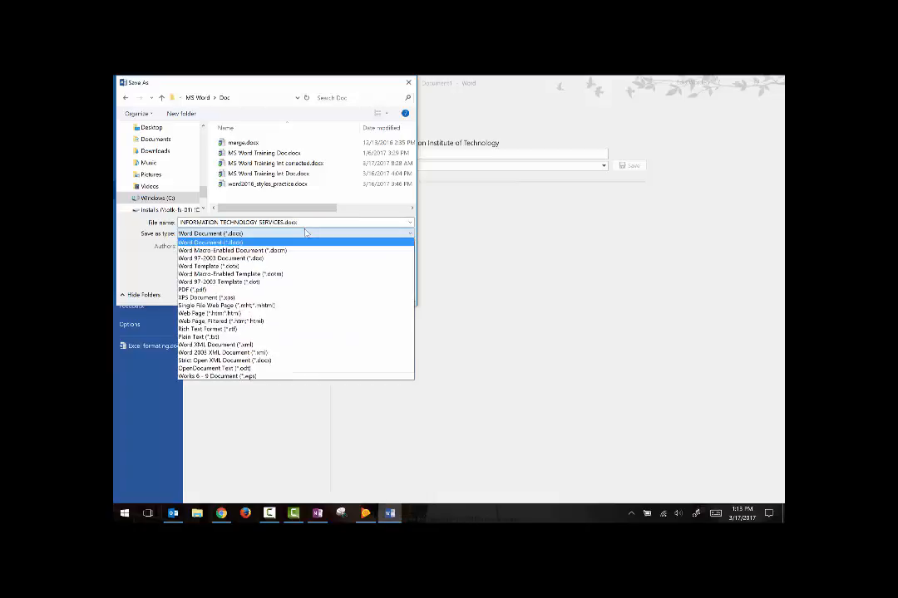
left_click(261, 265)
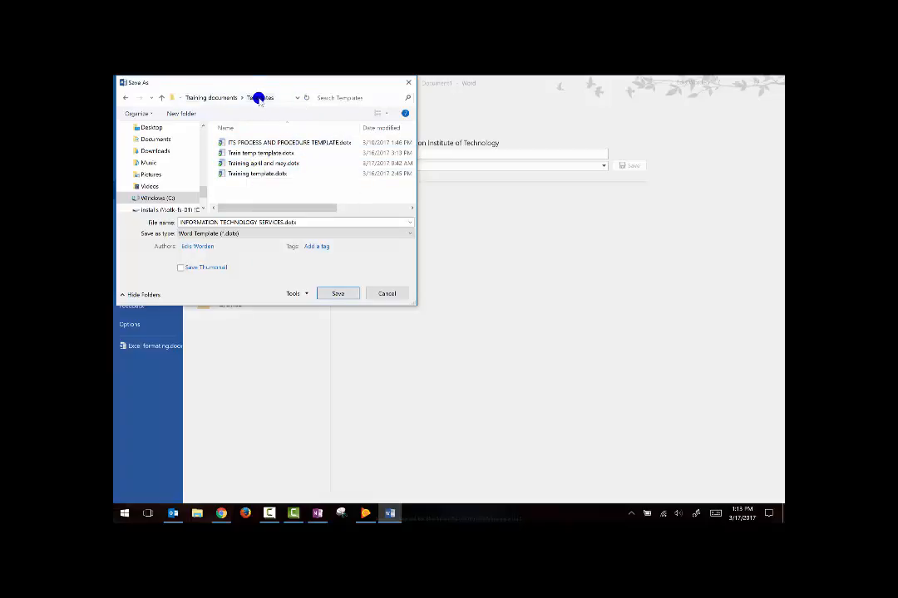
left_click(342, 293)
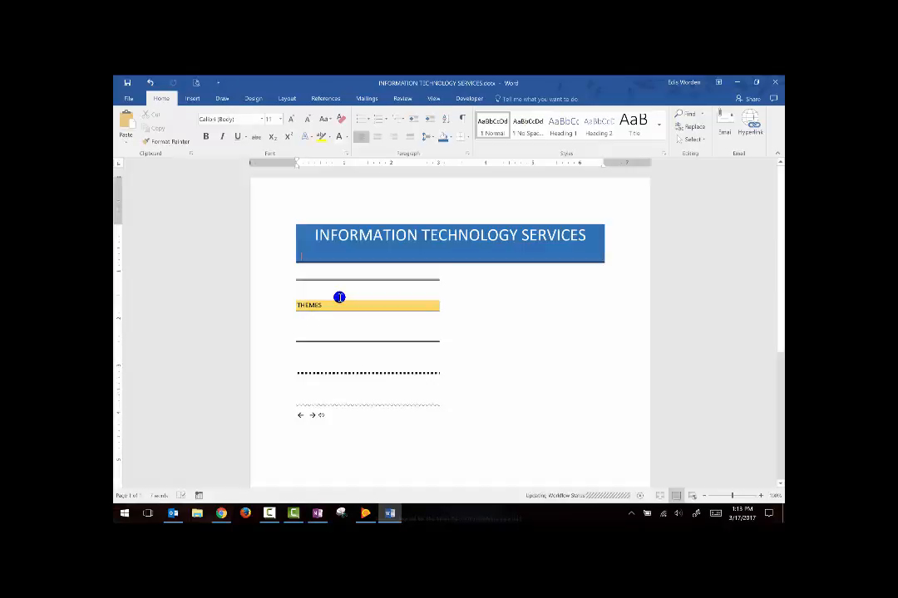
Step: Review the default personal templates location in Word's save options and accept the options
left_click(127, 97)
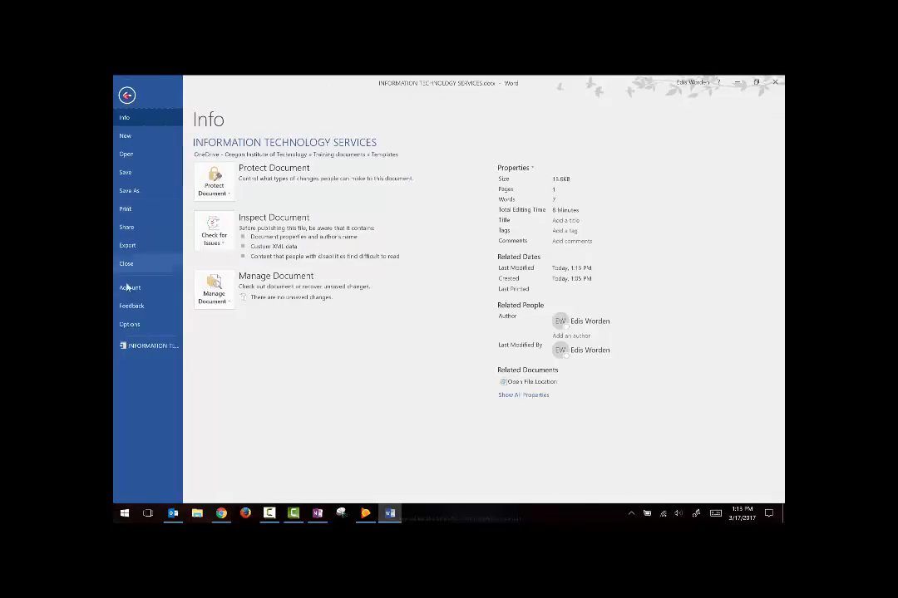
left_click(130, 324)
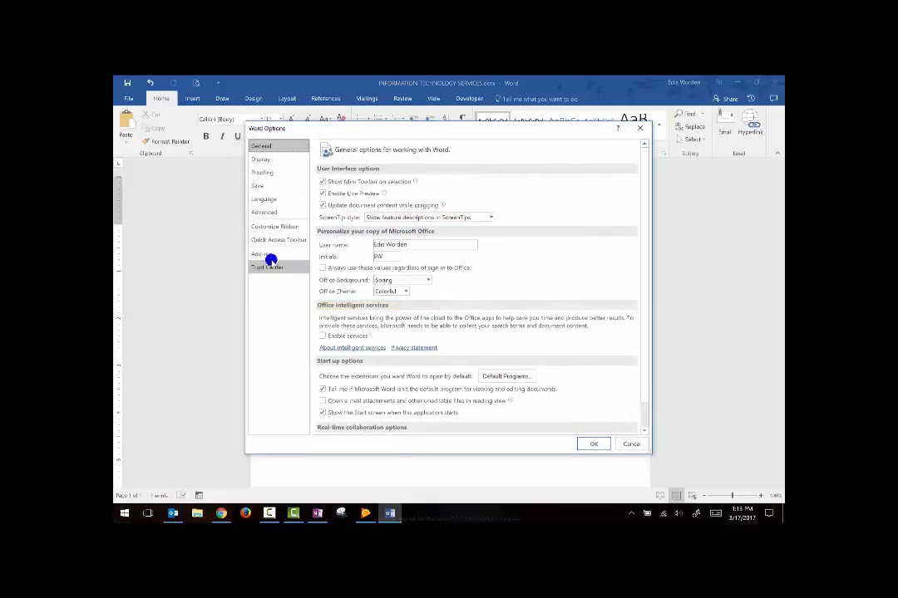
left_click(259, 186)
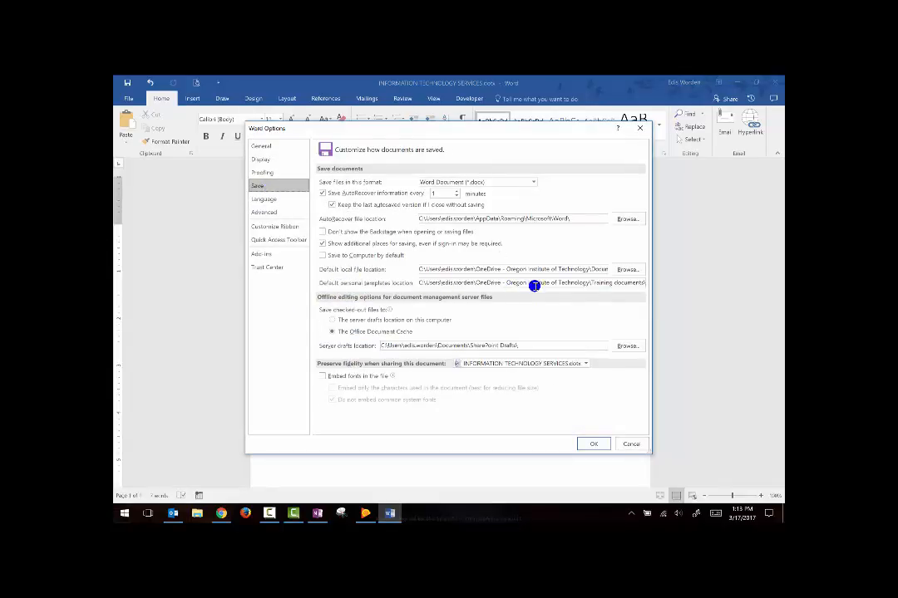
left_click(660, 281)
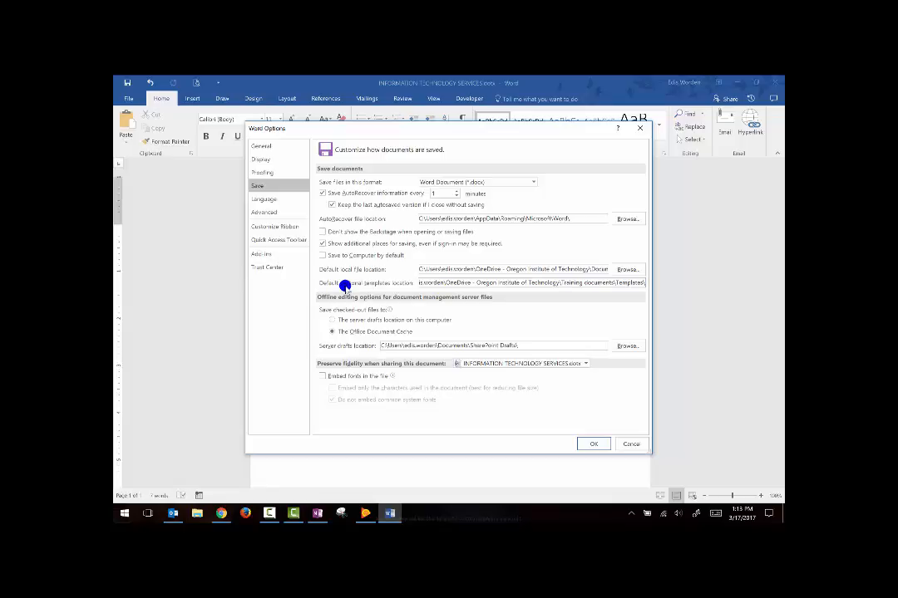
left_click(594, 444)
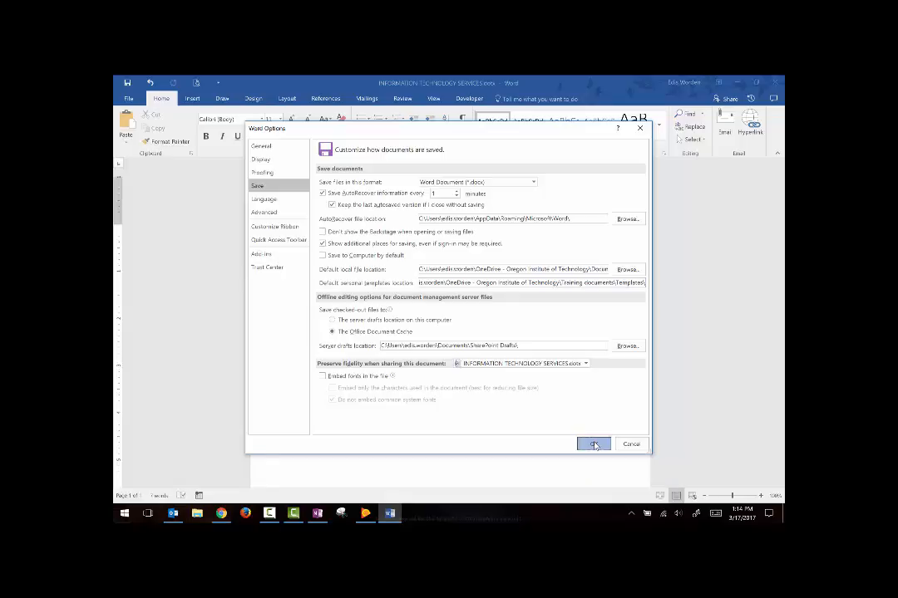
left_click(191, 255)
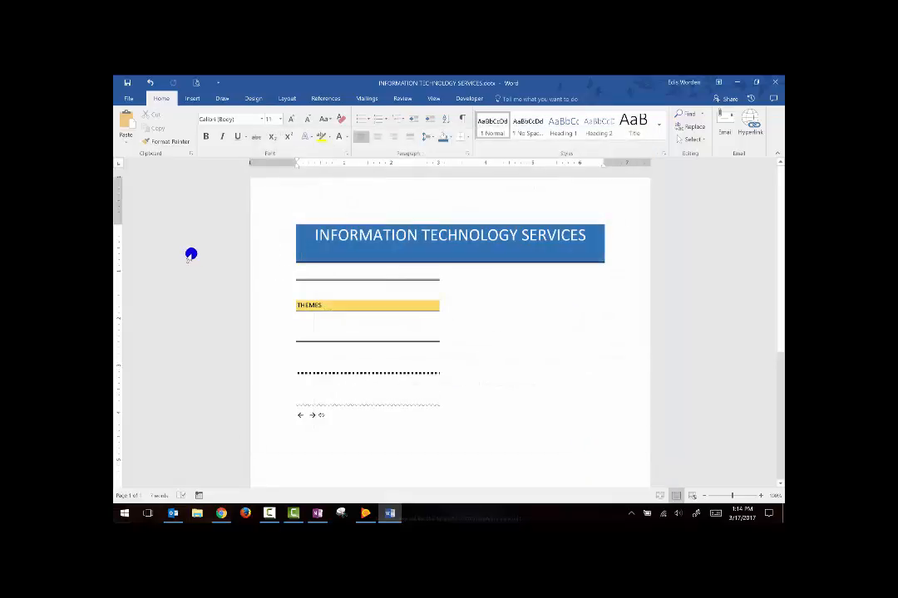
Step: Create a new document from the last template in the personal templates collection
left_click(128, 98)
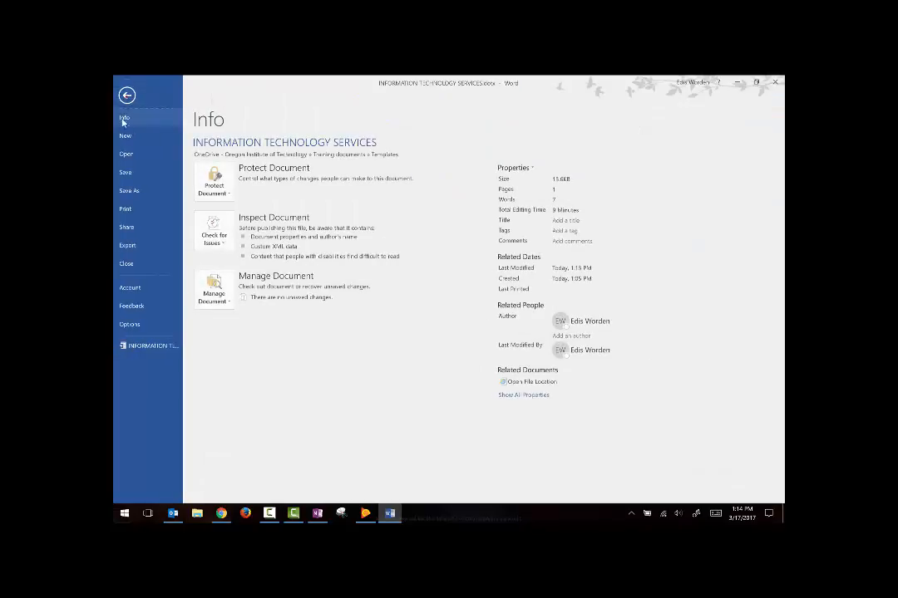
left_click(124, 135)
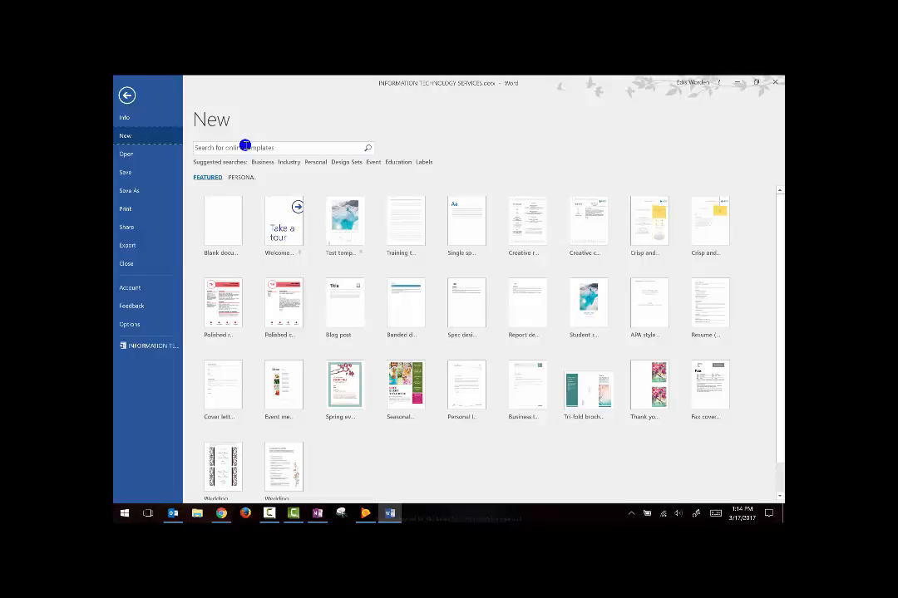
left_click(241, 177)
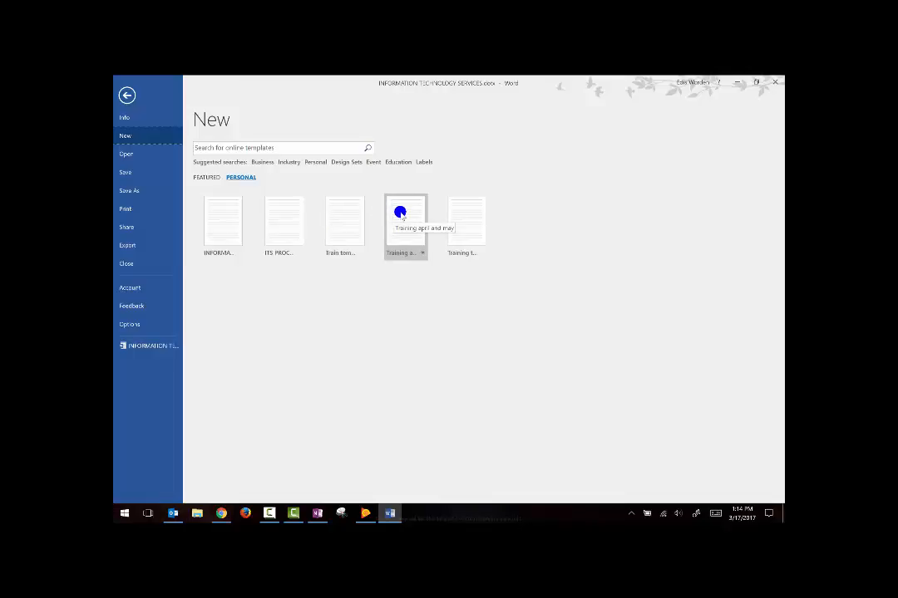
left_click(461, 215)
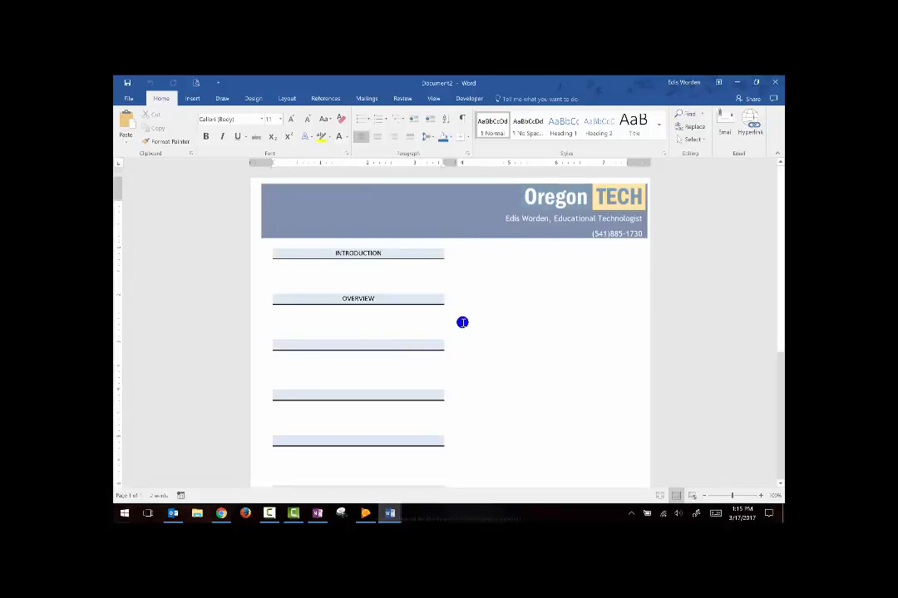
Step: Enter the heading VIDEO CONFERENCING in the empty shaded band below OVERVIEW
scroll(462, 322, "down", 1)
scroll(462, 322, "down", 1)
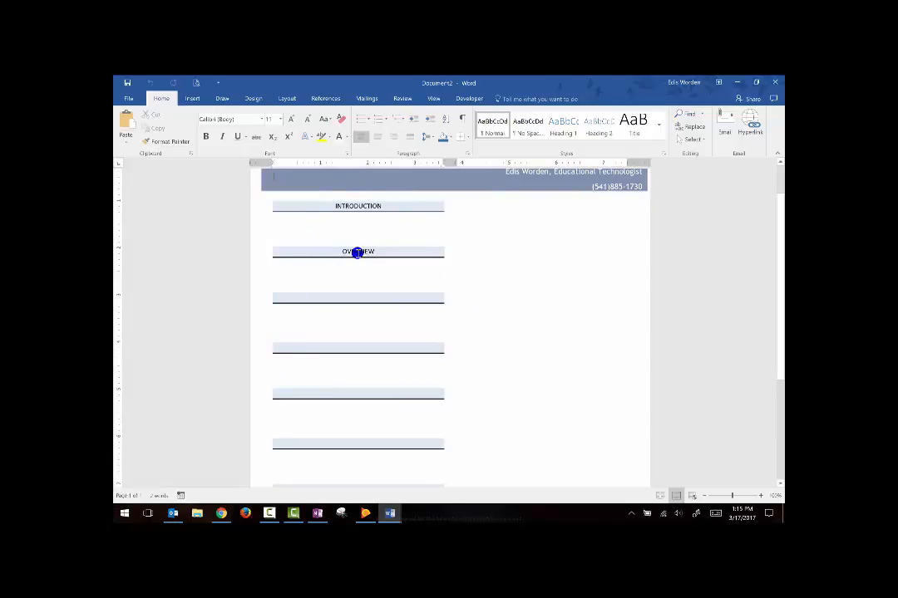
scroll(358, 252, "up", 2)
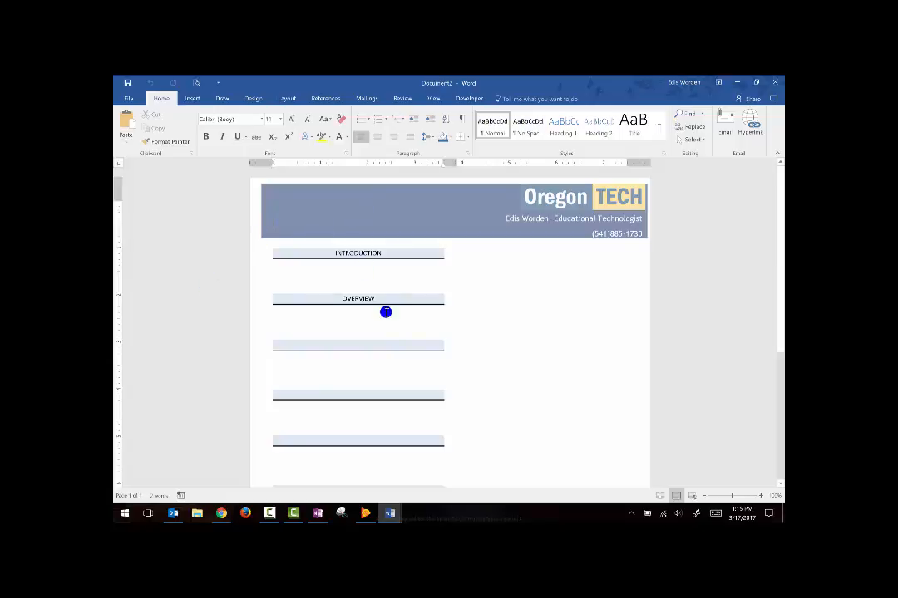
left_click(391, 342)
type("Video")
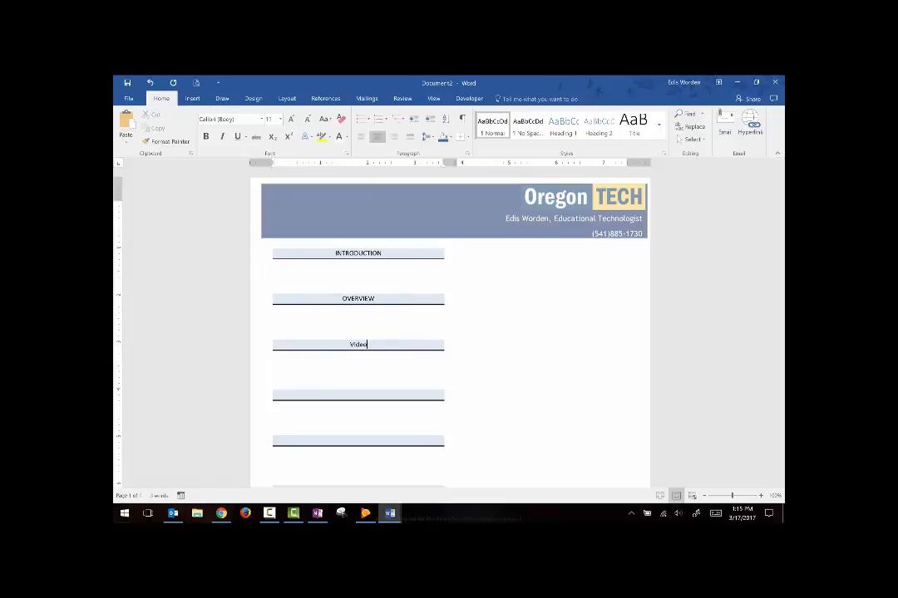
key("BackSpace")
key("BackSpace")
key("BackSpace")
type("deo Conferencing")
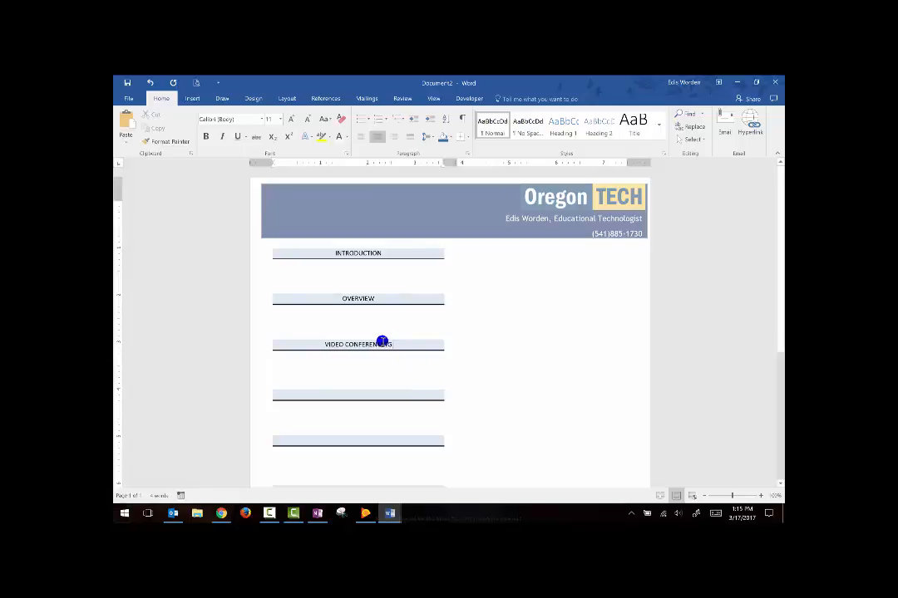
Step: Change the shading of the VIDEO CONFERENCING heading band to light gold
left_click(400, 400)
left_click(400, 400)
left_click_drag(413, 344, 311, 350)
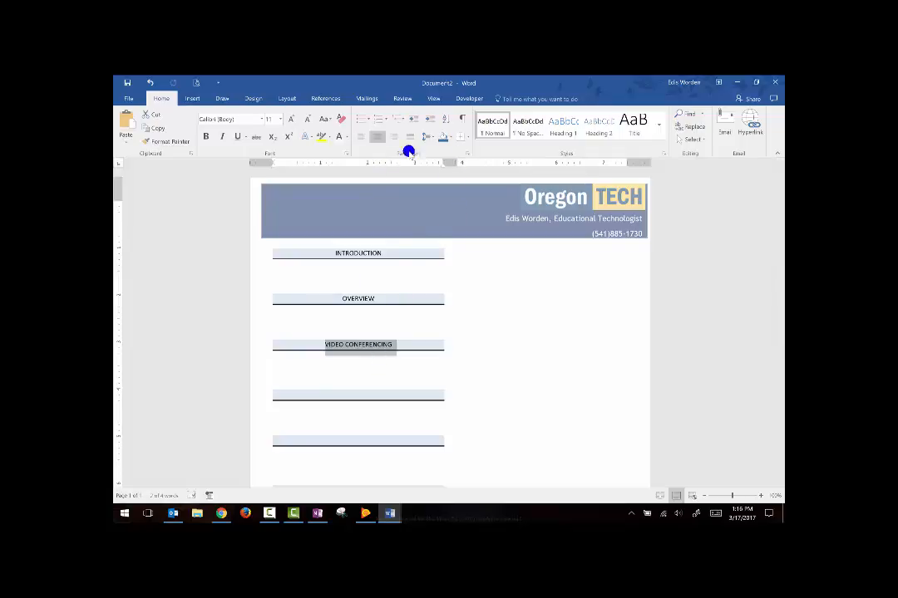
left_click(451, 138)
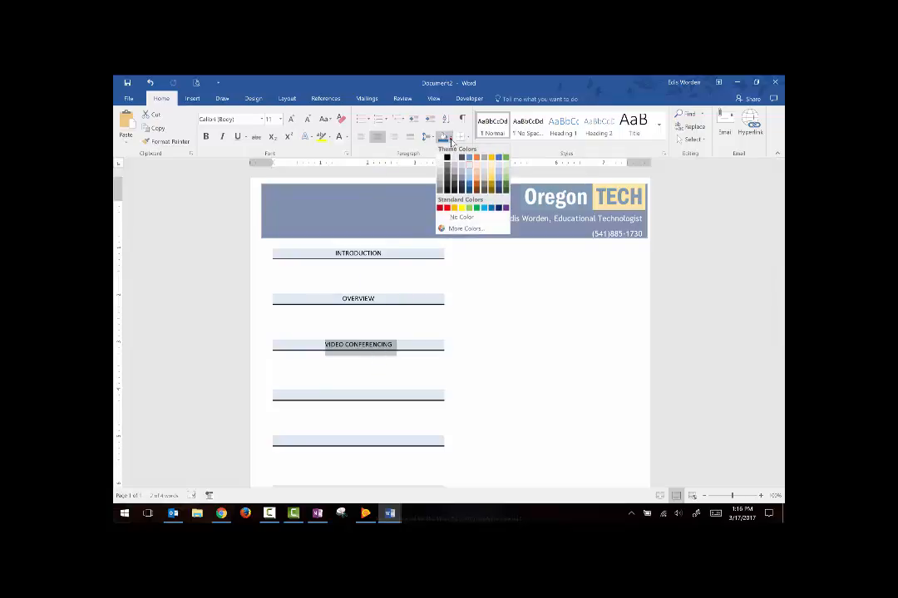
left_click(491, 170)
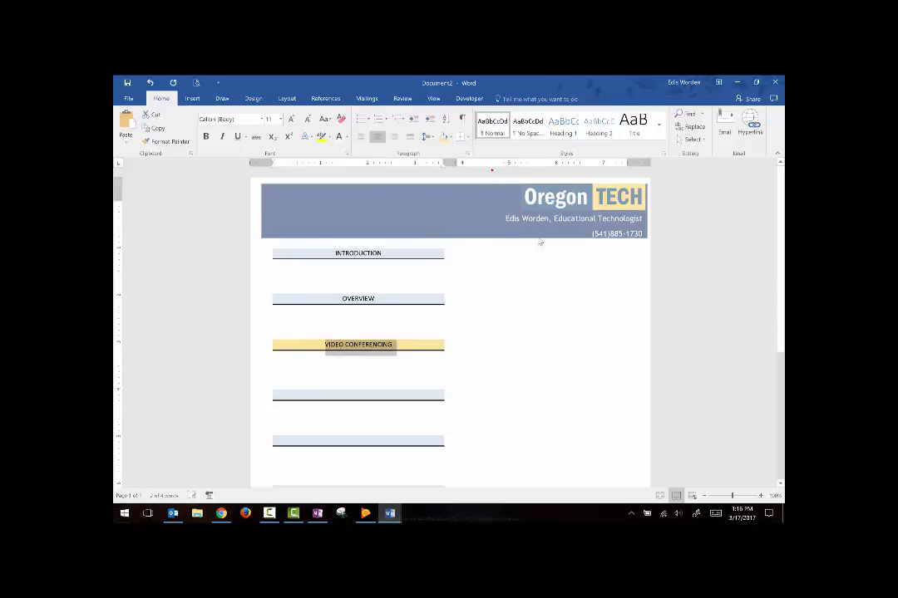
Step: Apply the same light gold shading to the empty band below VIDEO CONFERENCING and to the OVERVIEW band
left_click(418, 367)
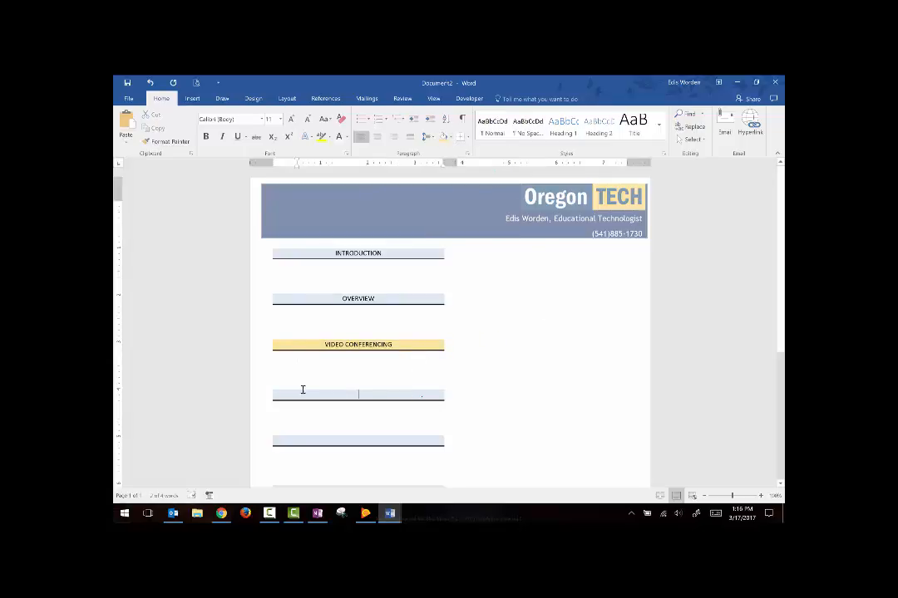
left_click_drag(287, 391, 312, 396)
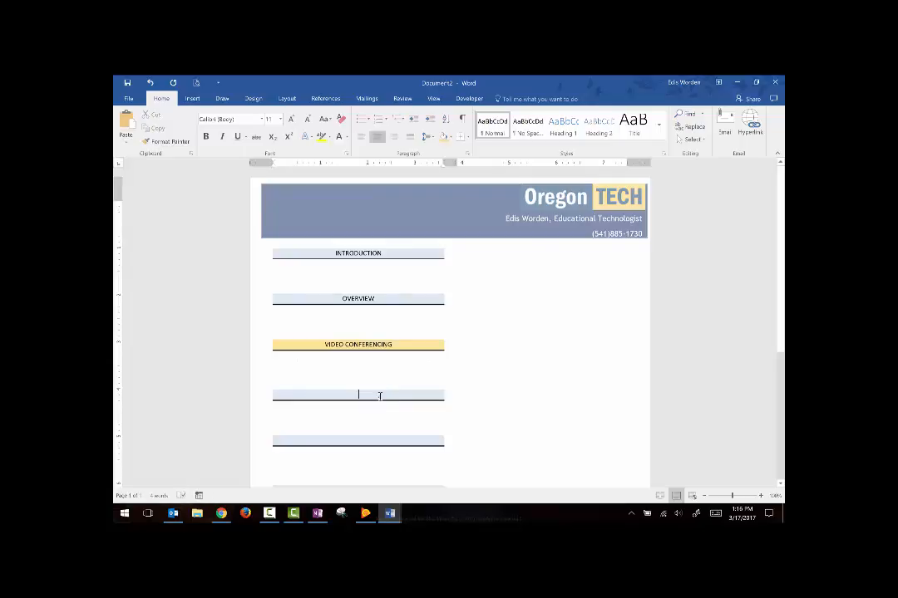
double_click(379, 397)
left_click(443, 136)
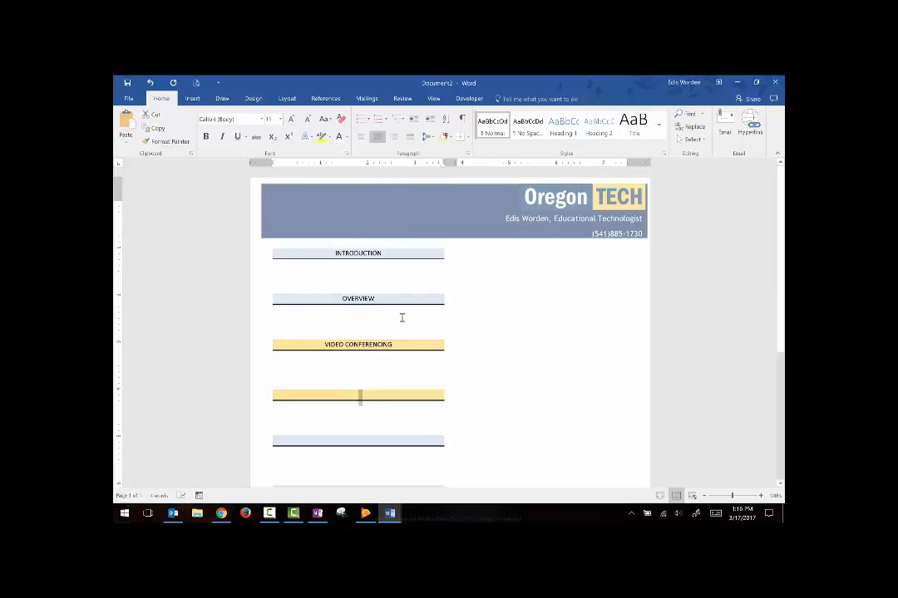
left_click(443, 137)
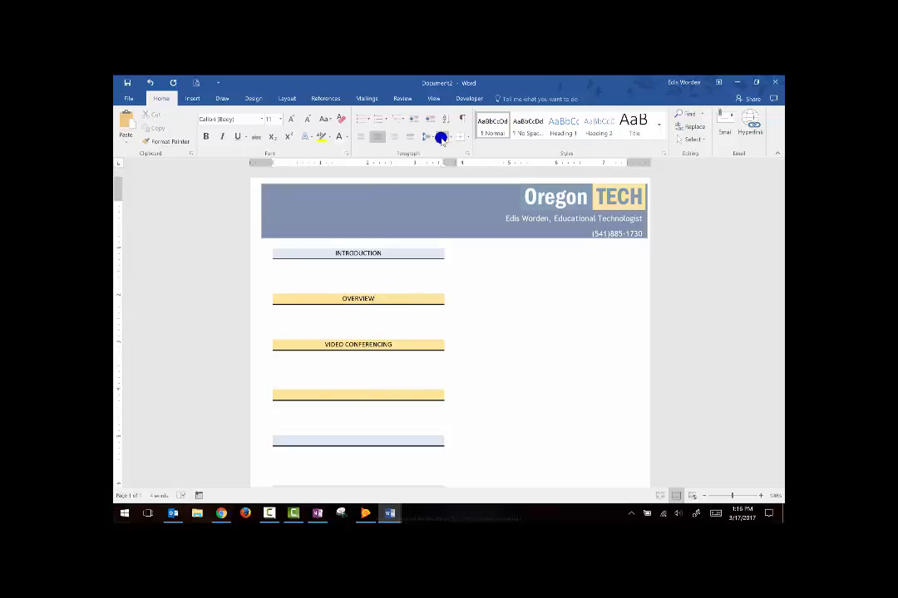
Step: Save the document as a Word Document (*.docx) named VIDEO CONF in the Oregon Institute of Technology OneDrive
left_click(129, 98)
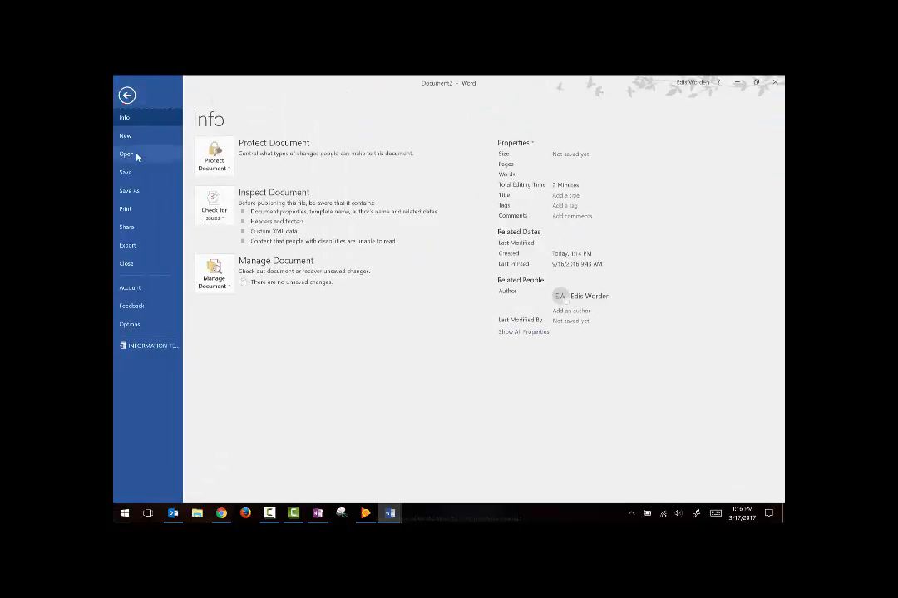
left_click(133, 190)
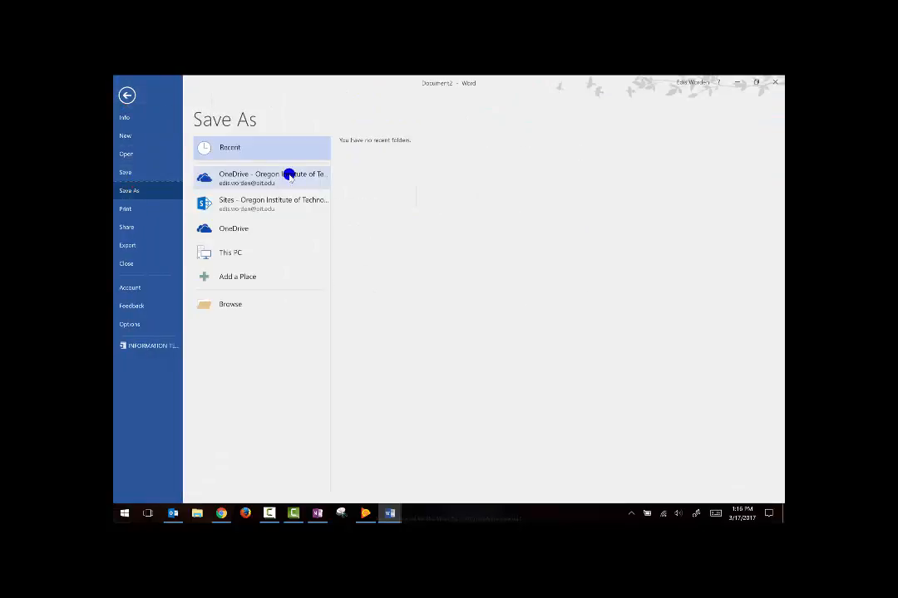
left_click(296, 182)
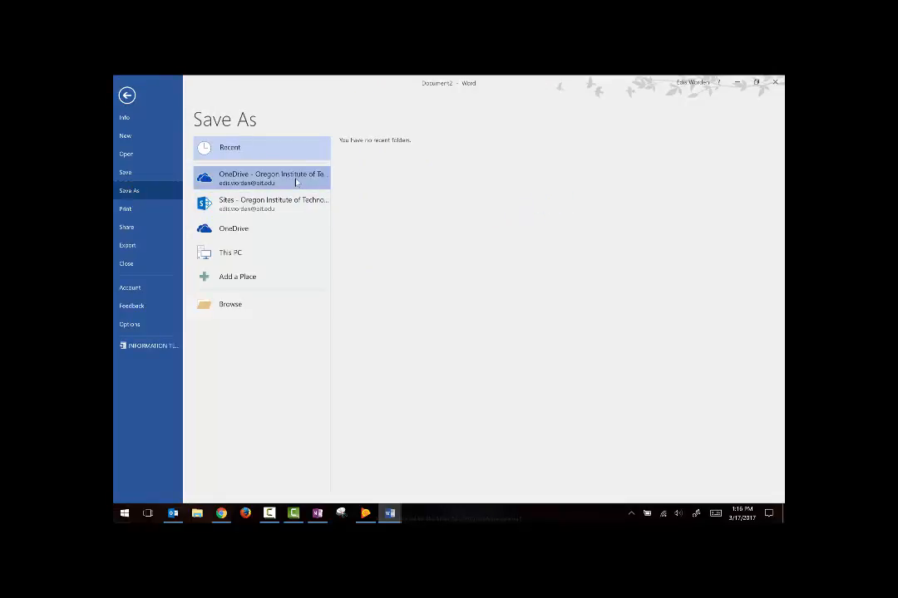
left_click(446, 155)
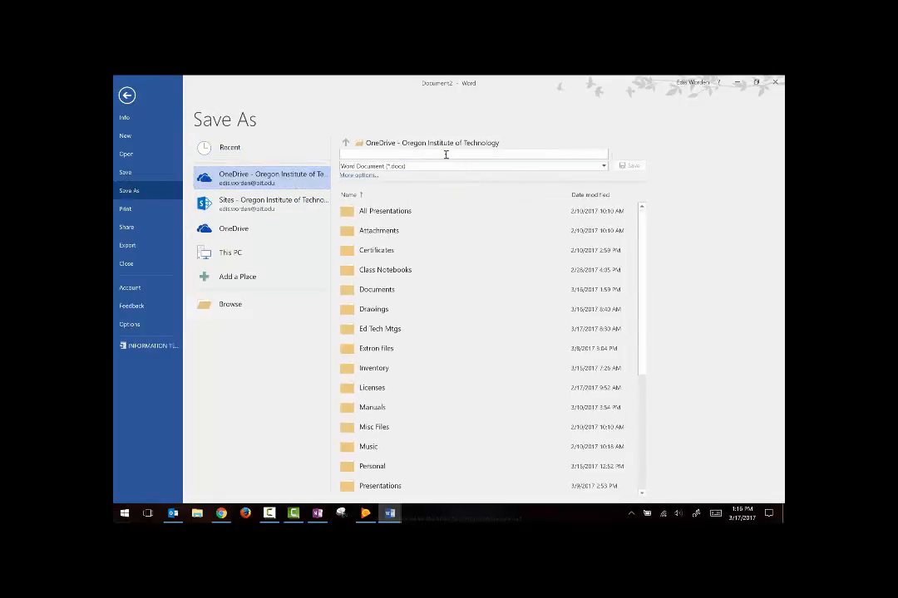
type("W")
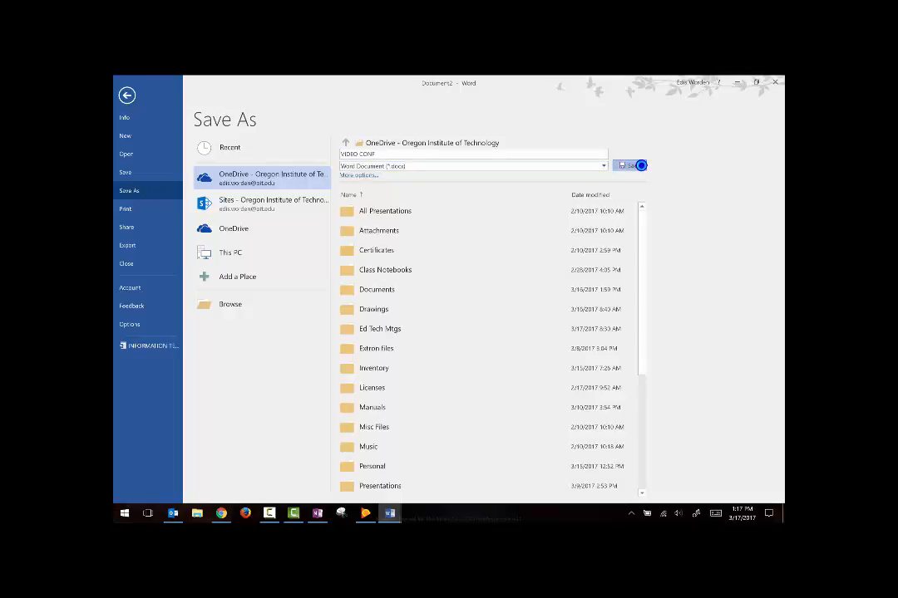
left_click(641, 166)
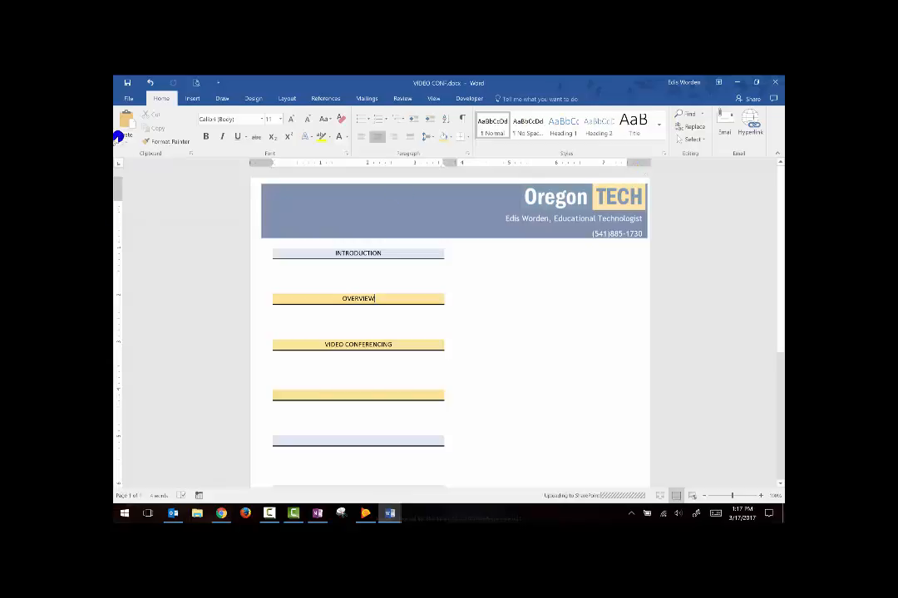
Step: Open MS Word Training Int corrected.docx from Training documents > MS Word > Doc in the Oregon Institute of Technology OneDrive
left_click(129, 98)
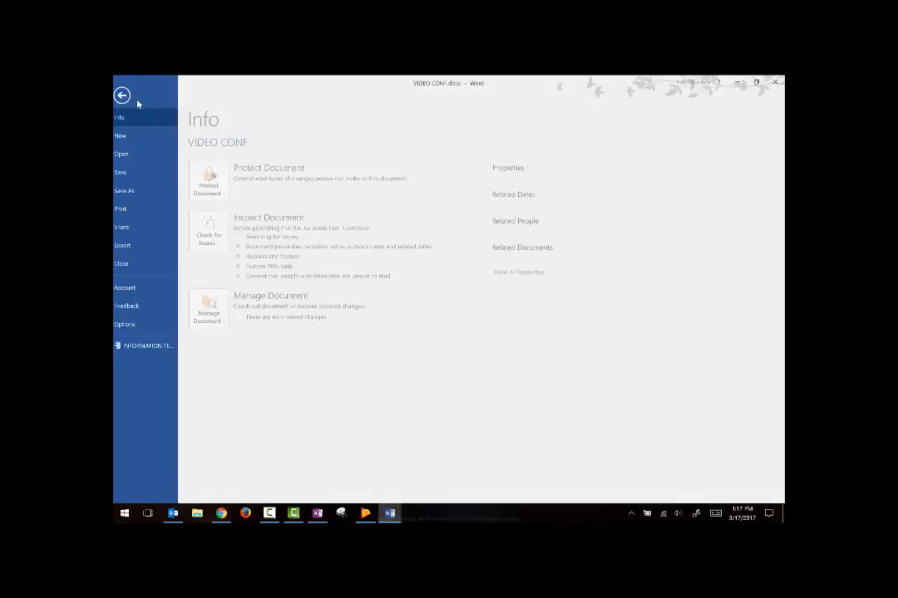
left_click(129, 154)
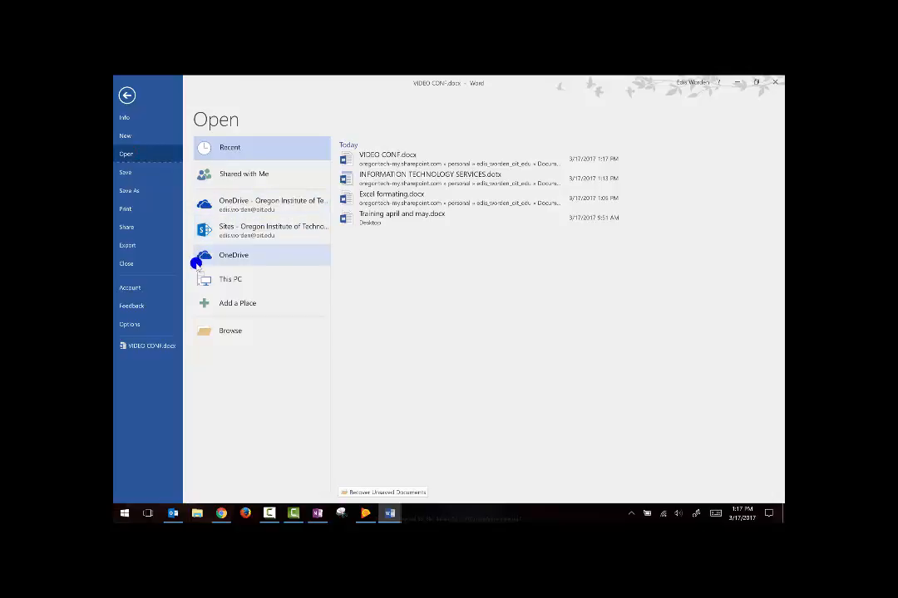
left_click(266, 202)
scroll(406, 321, "down", 4)
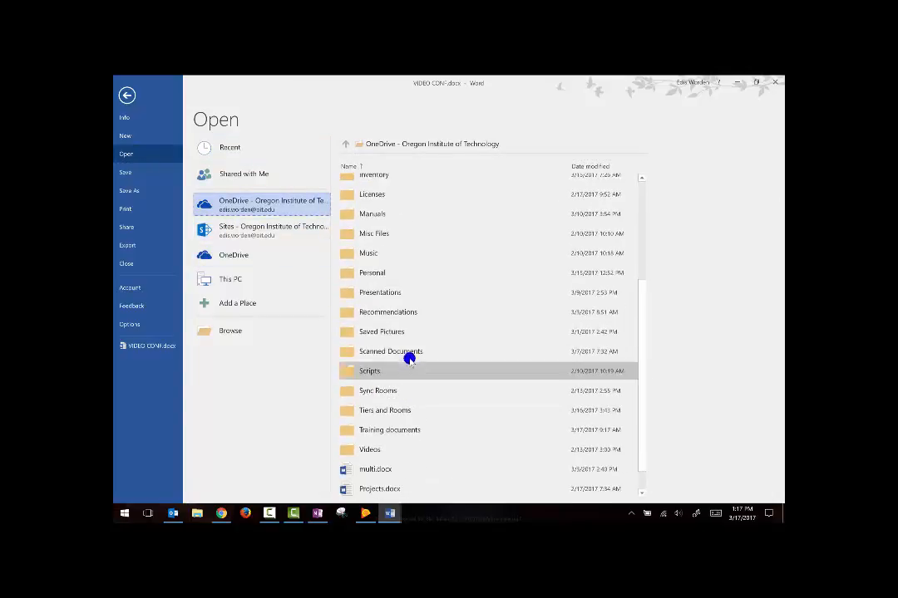
left_click(398, 426)
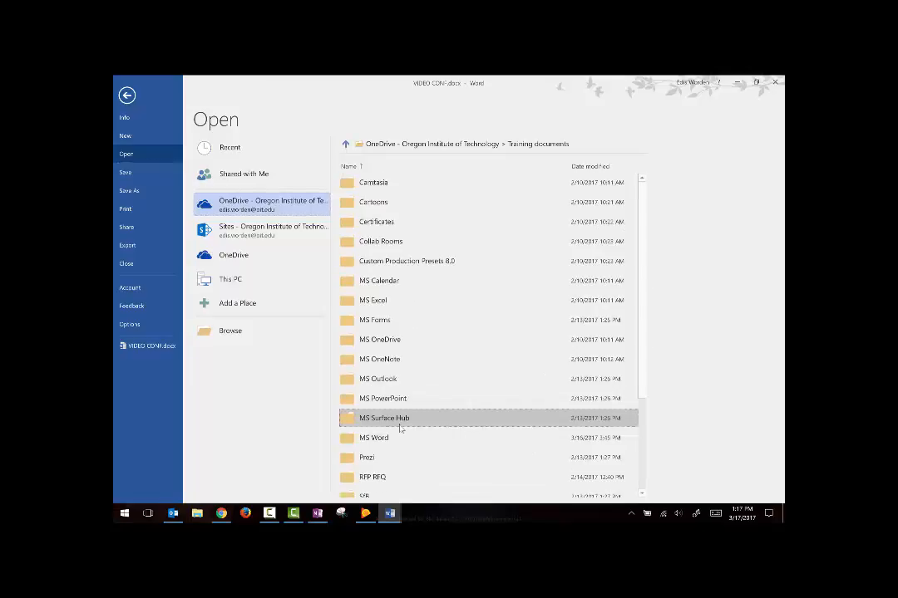
scroll(404, 316, "down", 2)
left_click(379, 339)
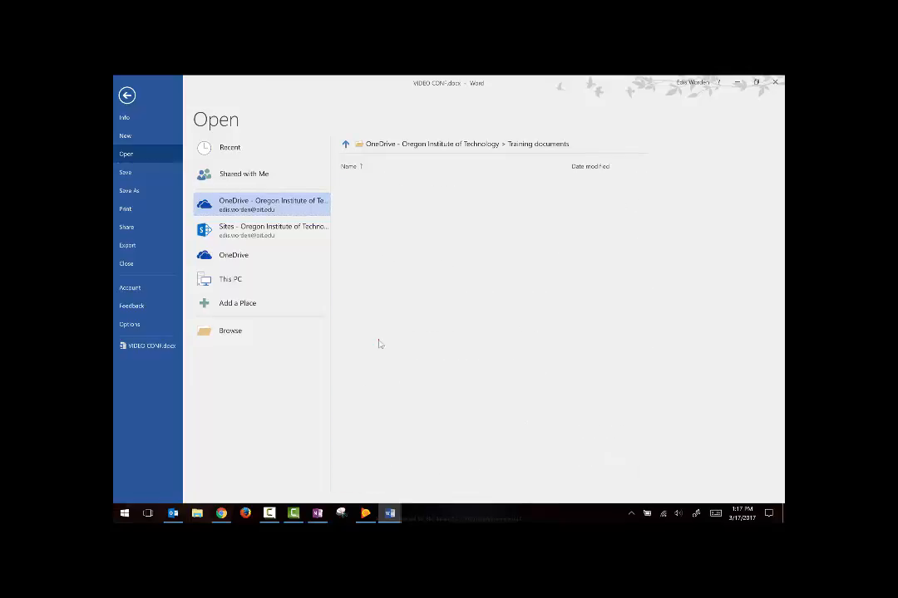
left_click(379, 202)
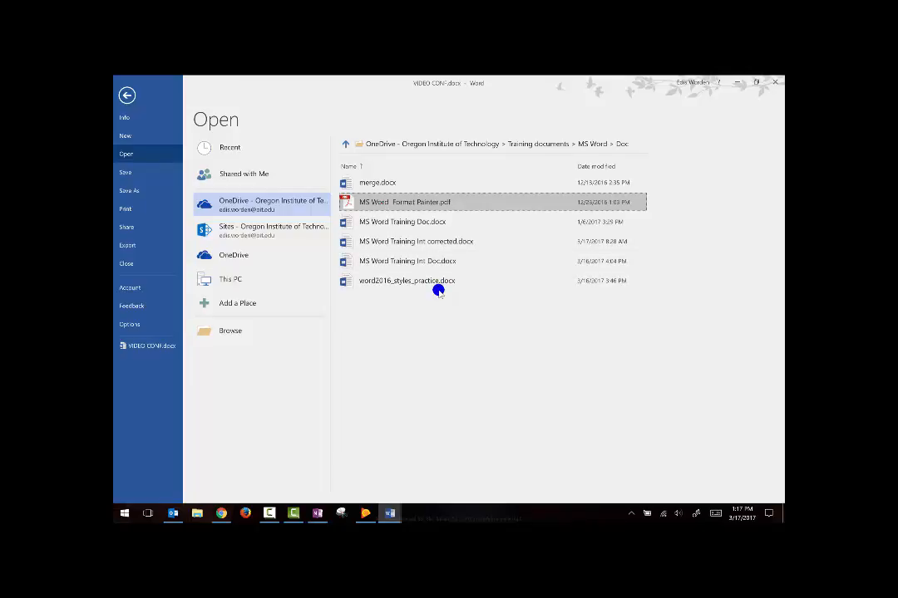
left_click(445, 241)
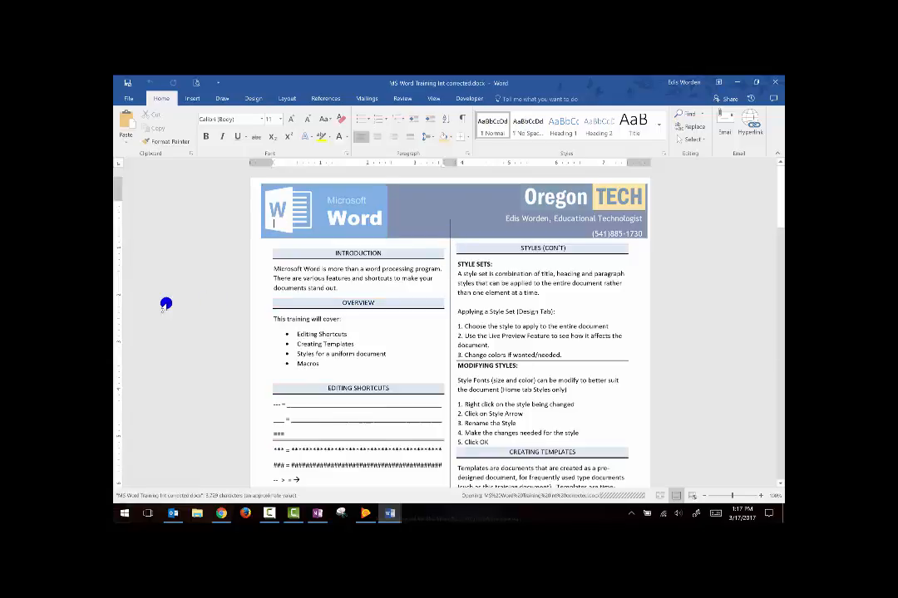
scroll(164, 304, "down", 1)
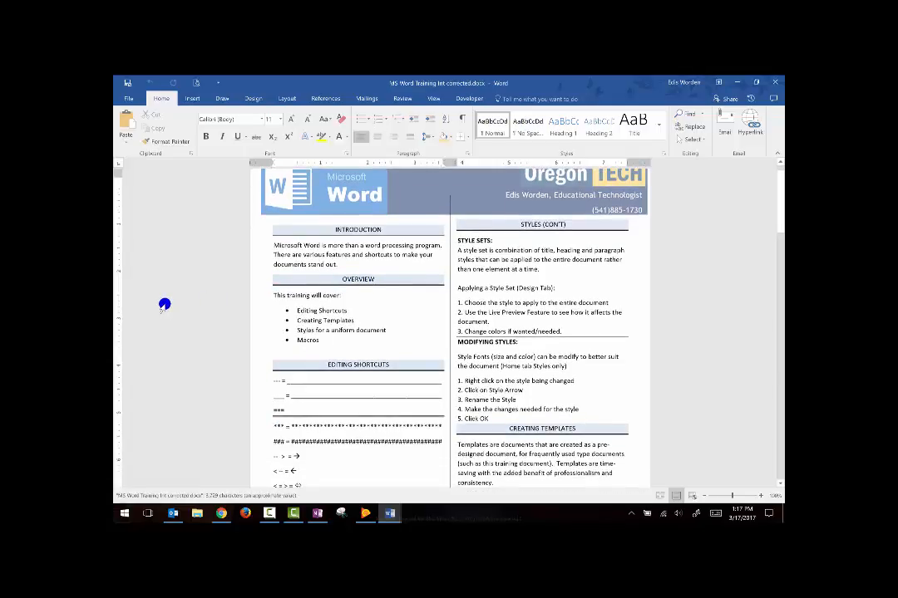
Step: Look through the pages of the finished Word training document, from the introduction to the templates and macros sections
scroll(145, 342, "down", 1)
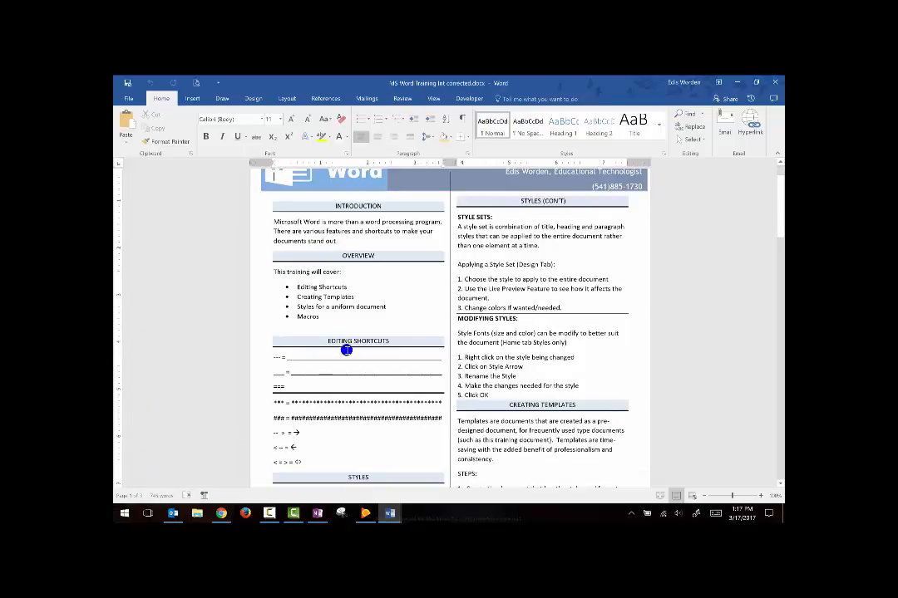
scroll(350, 271, "down", 2)
scroll(350, 272, "down", 1)
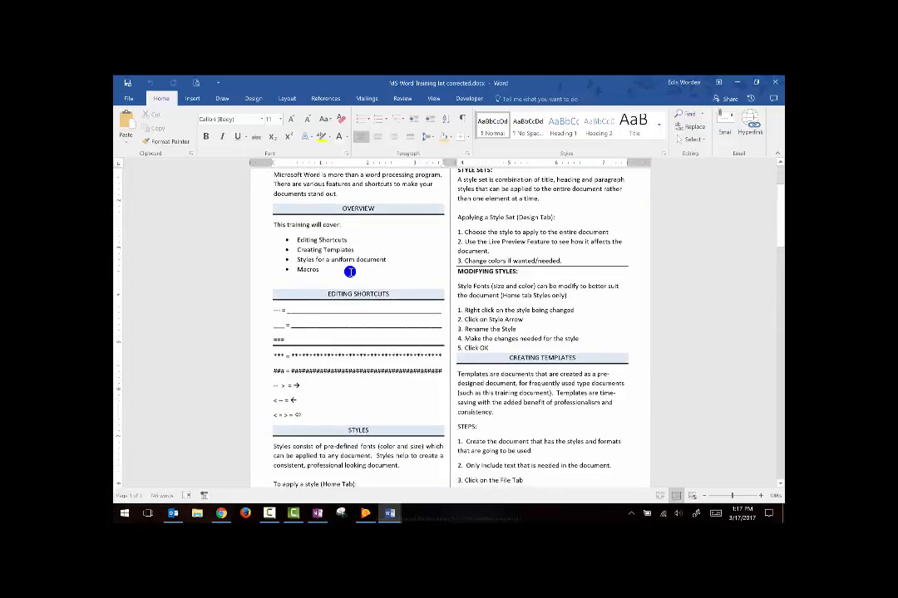
scroll(449, 302, "down", 4)
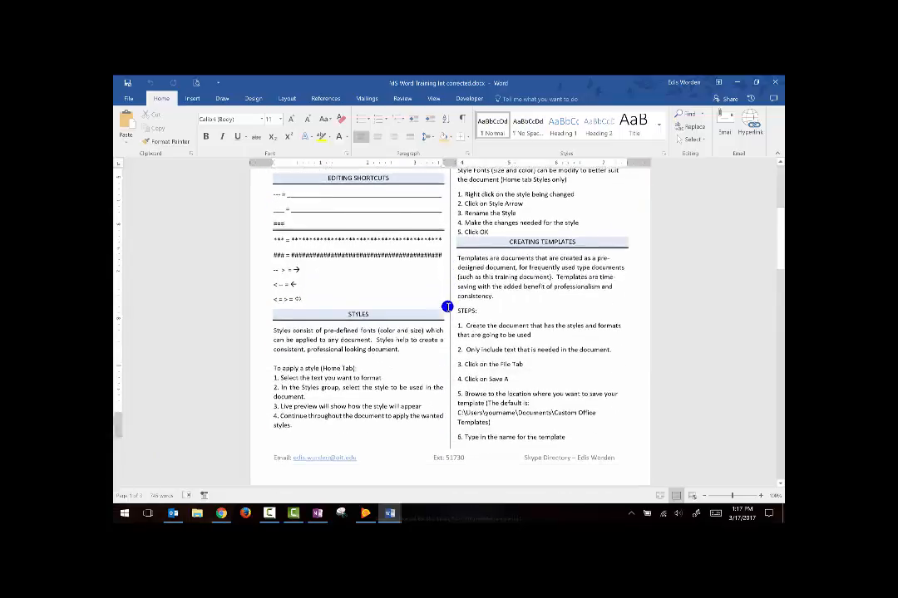
scroll(447, 307, "down", 3)
scroll(447, 307, "down", 4)
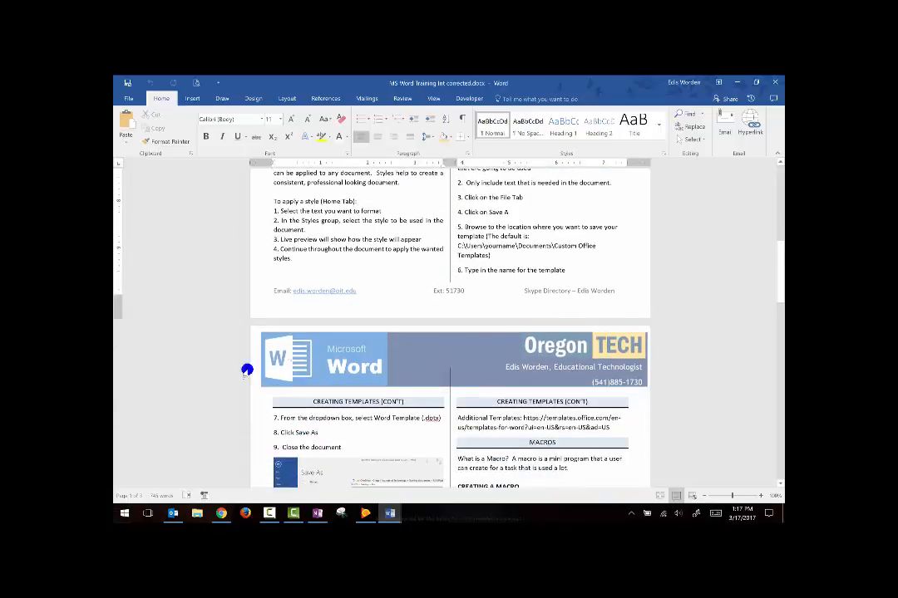
scroll(372, 349, "down", 15)
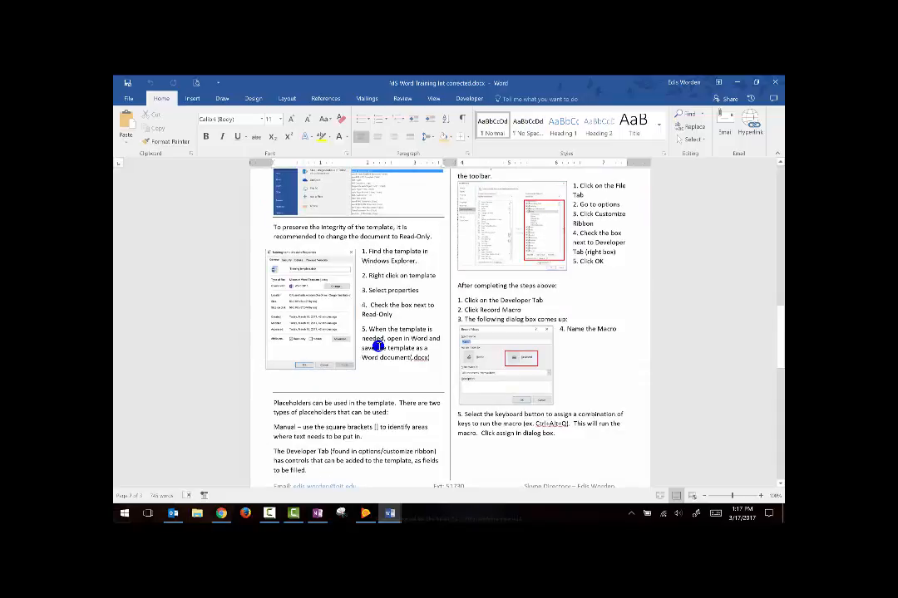
scroll(275, 349, "down", 3)
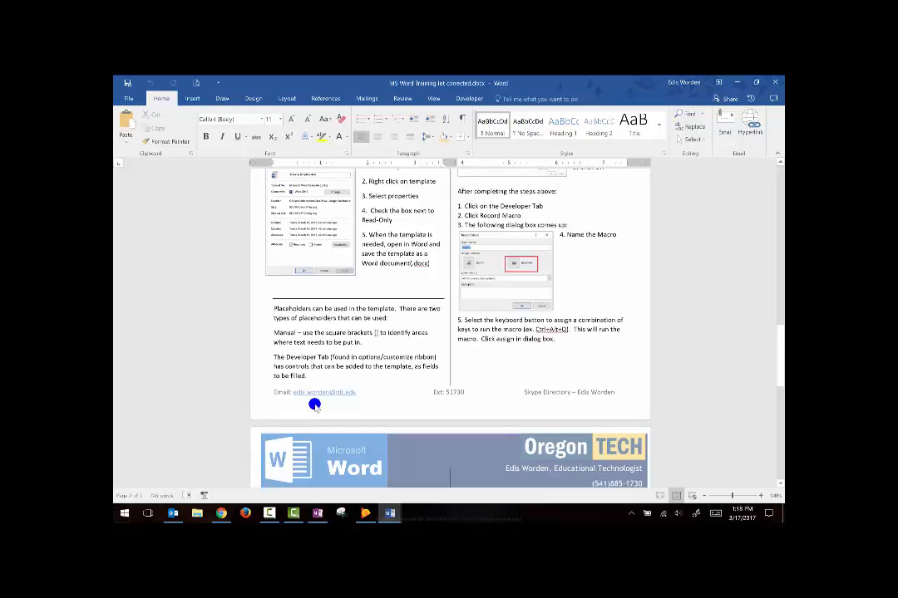
Step: Create a new document from the personal template INFORMATION TECHNOLOGY SERVICES
left_click(129, 98)
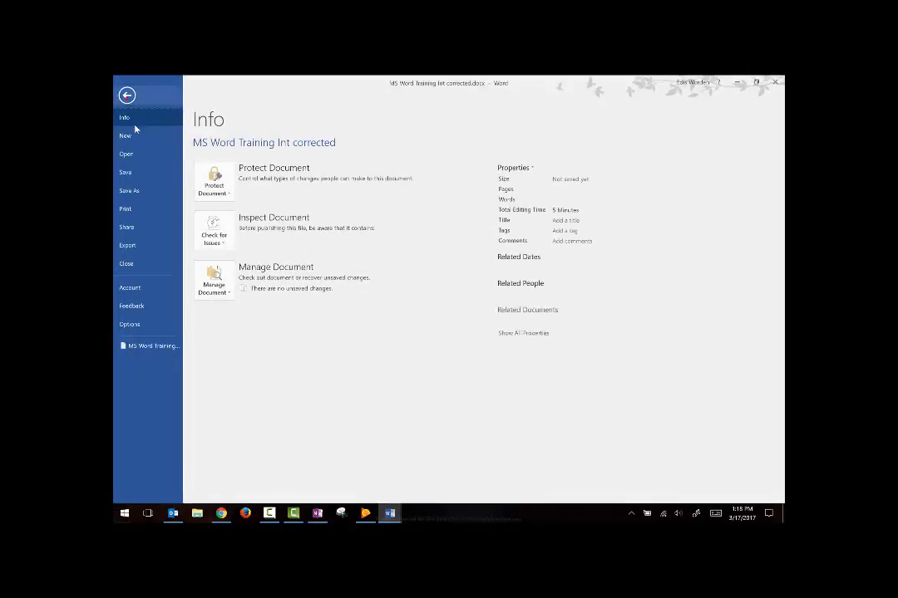
left_click(133, 154)
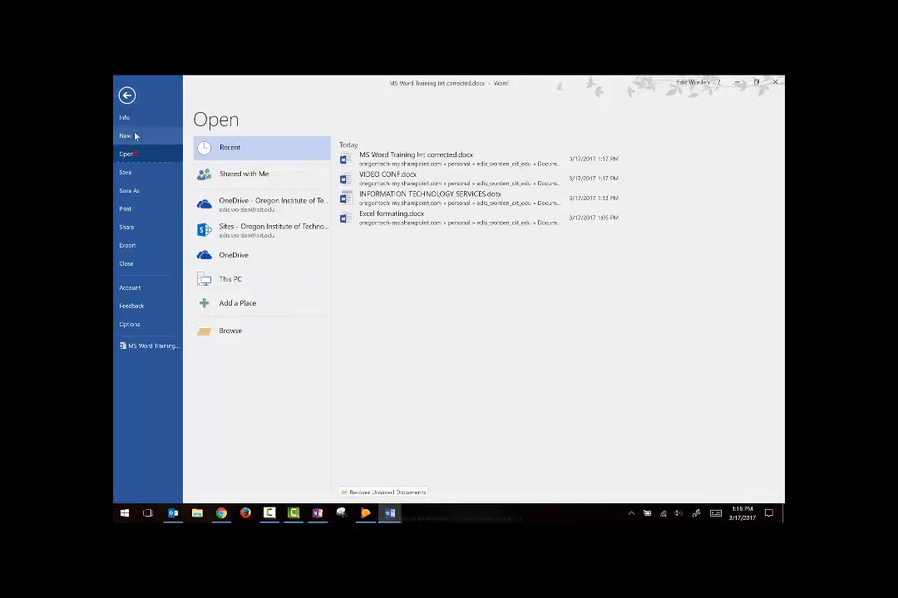
left_click(126, 135)
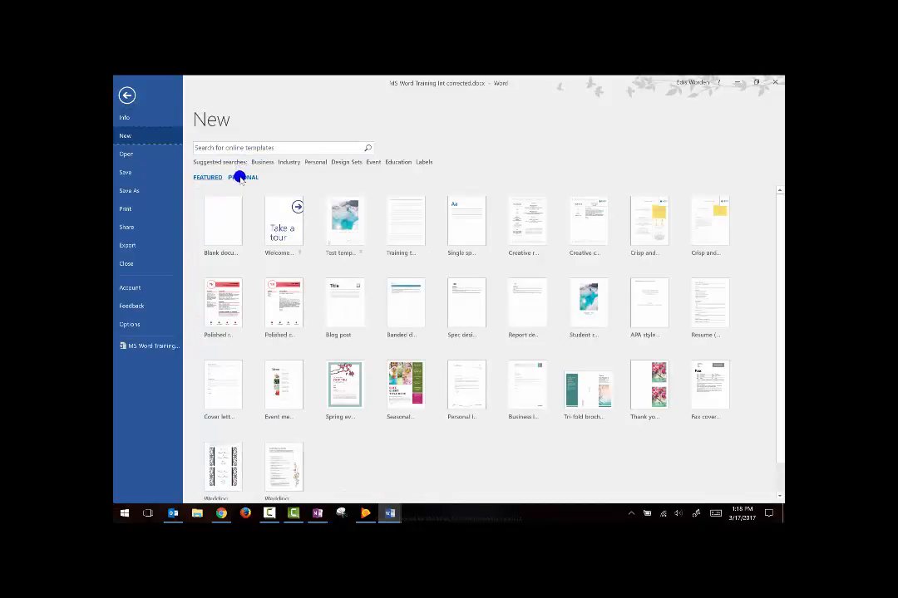
left_click(239, 178)
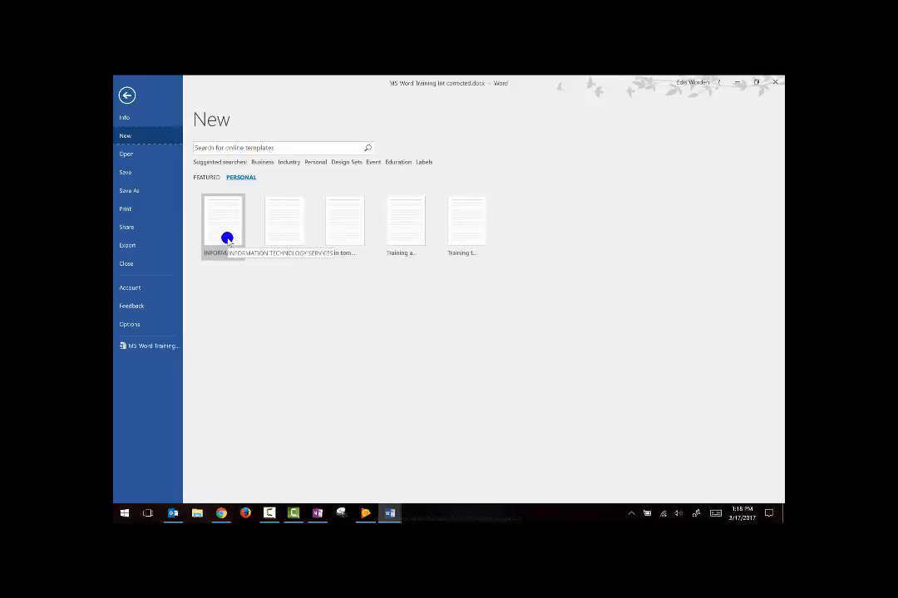
left_click(226, 240)
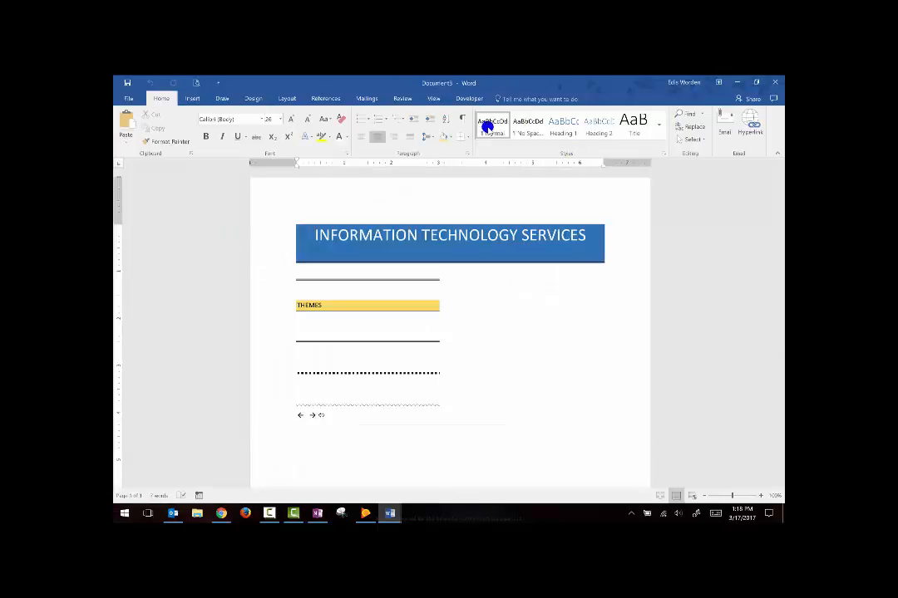
Step: Delete the row of arrows, the wavy line and the dotted line from the lower part of the document
scroll(530, 175, "down", 3)
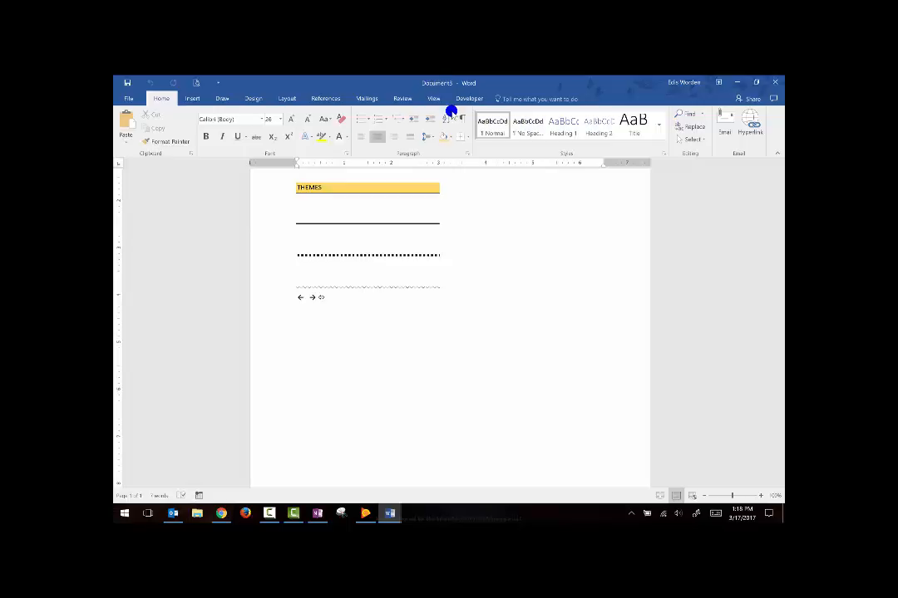
scroll(507, 346, "up", 3)
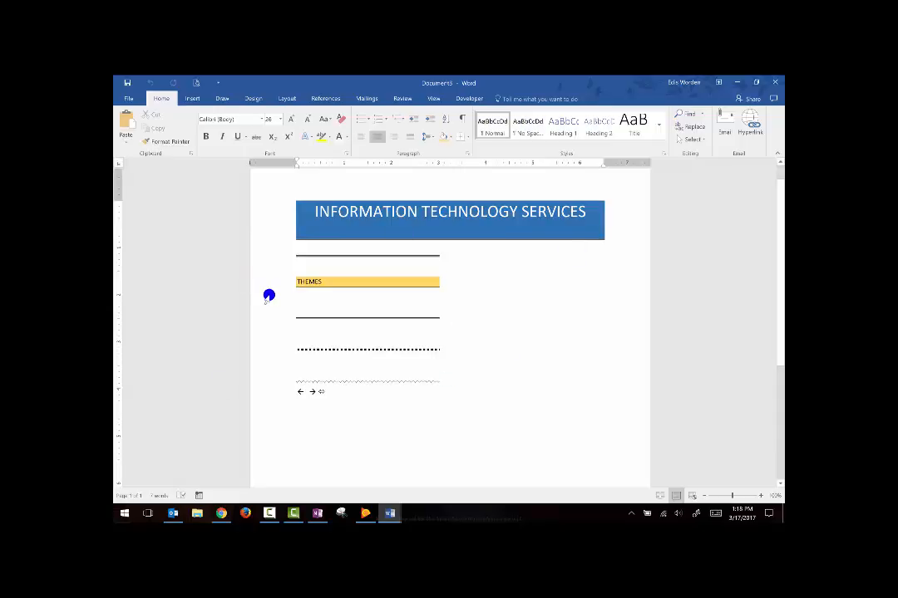
left_click(289, 392)
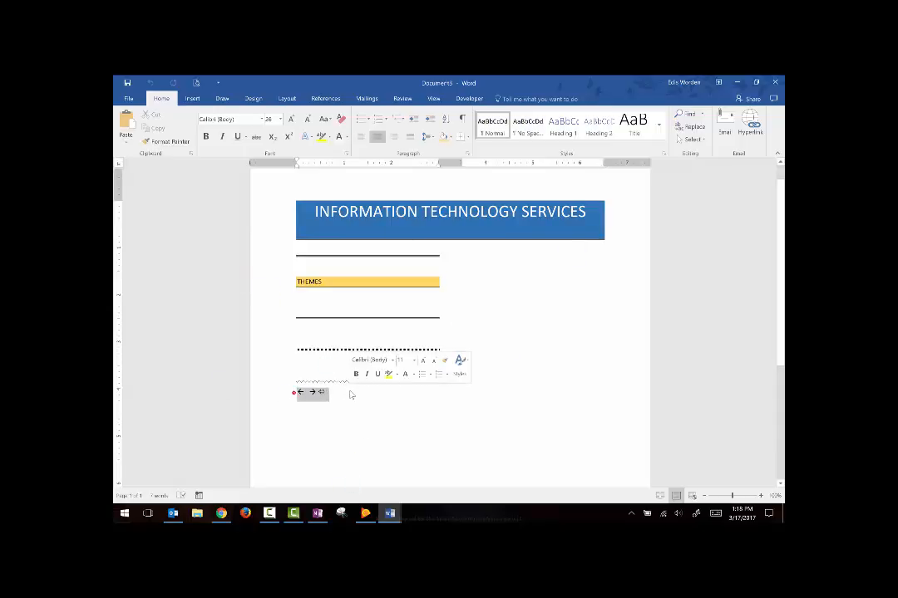
key("Delete")
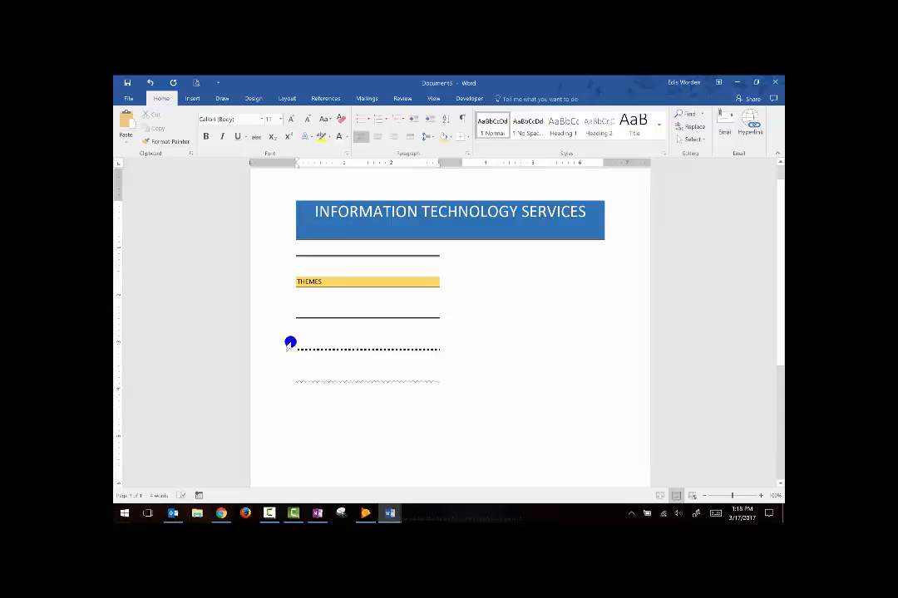
mouse_move(291, 342)
left_mouse_down()
mouse_move(424, 402)
mouse_move(488, 394)
mouse_move(414, 386)
left_mouse_up()
key("Delete")
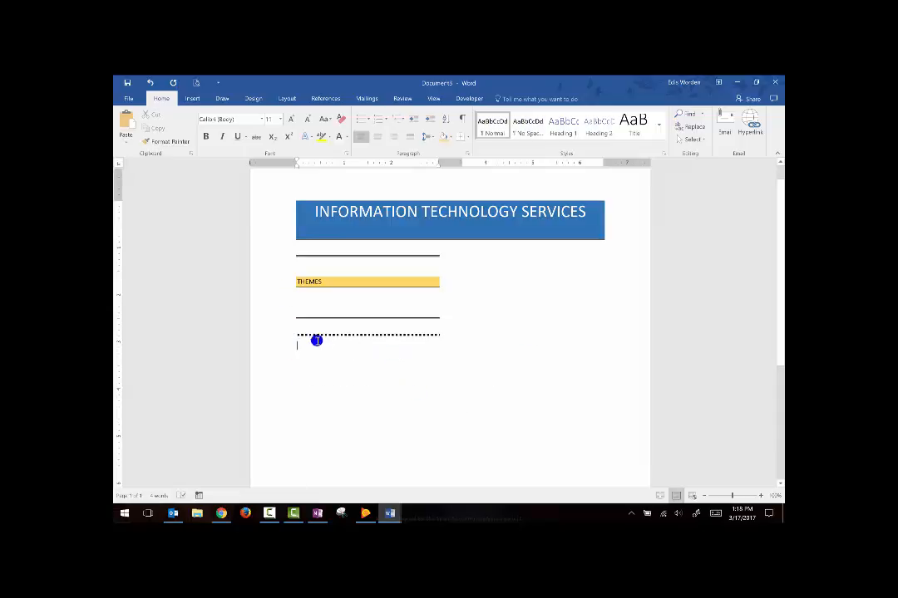
left_click_drag(436, 334, 436, 334)
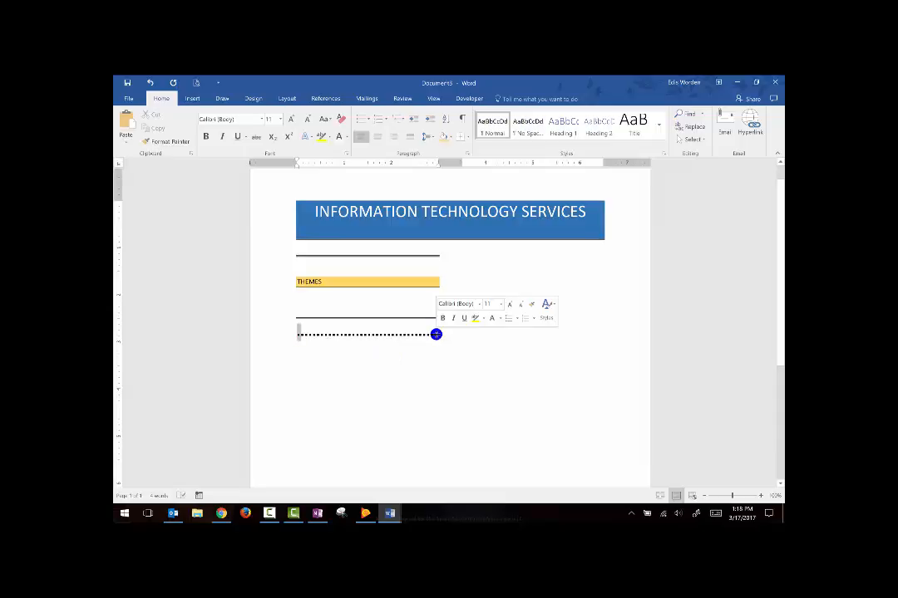
key("Delete")
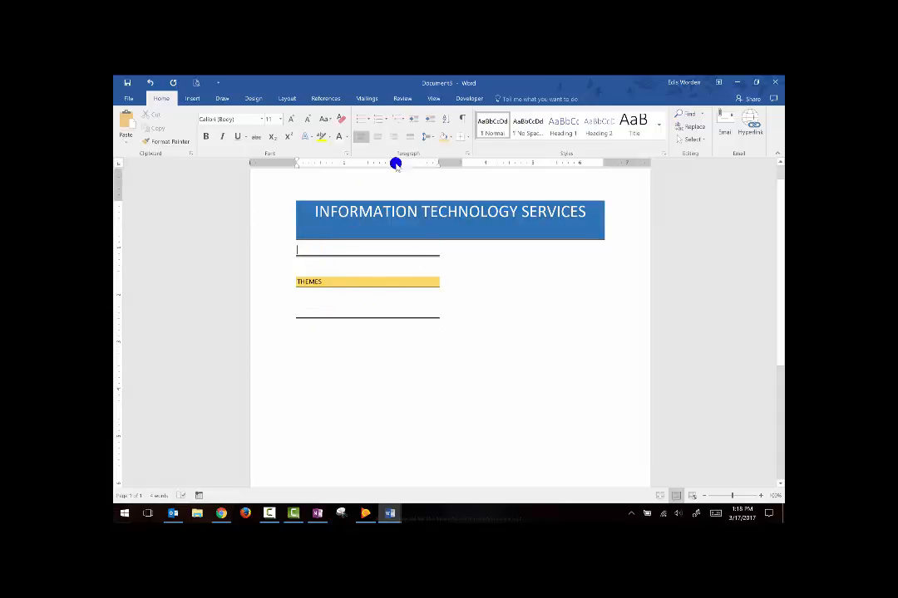
Step: Shade the empty band below the title light blue and the empty band below THEMES dark orange
left_click(448, 136)
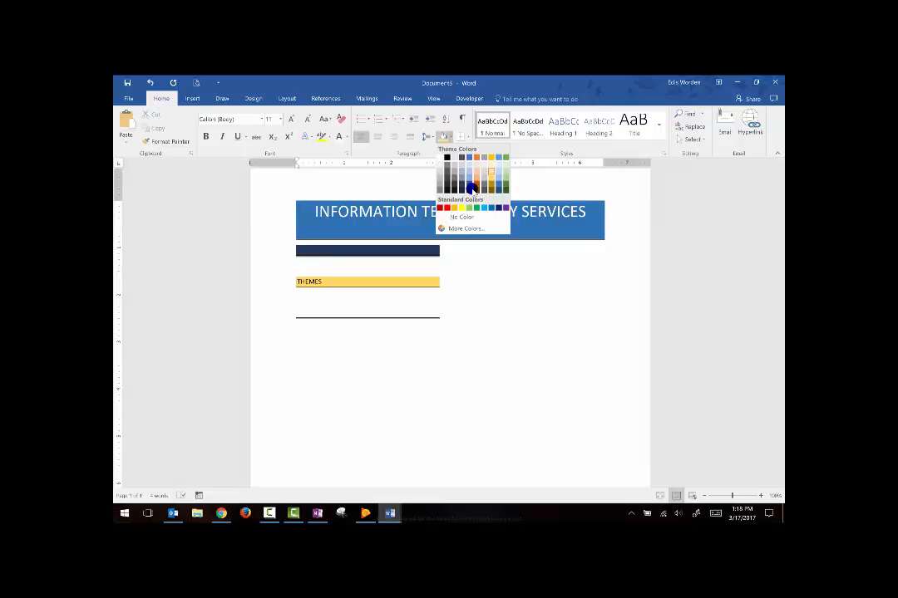
left_click(470, 169)
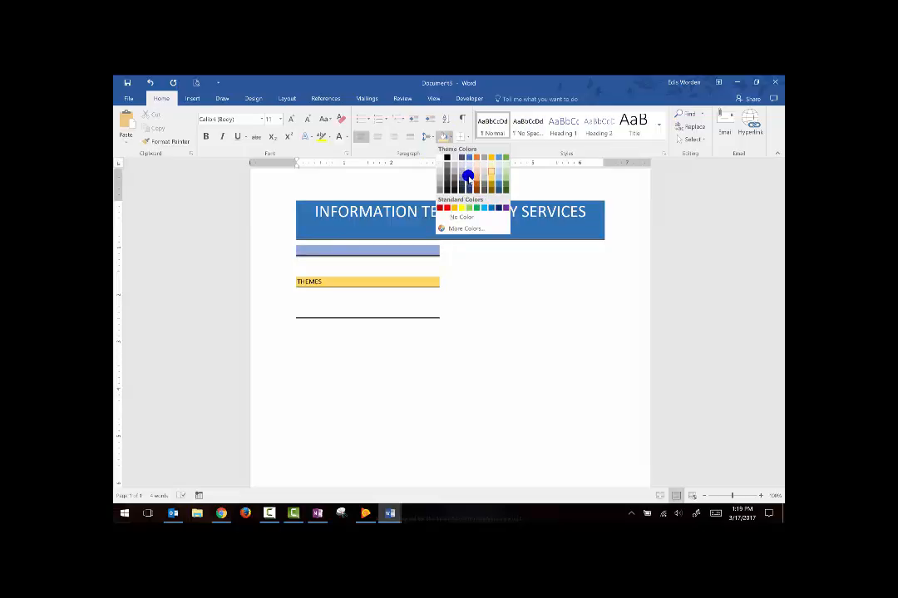
left_click(468, 175)
left_click(350, 308)
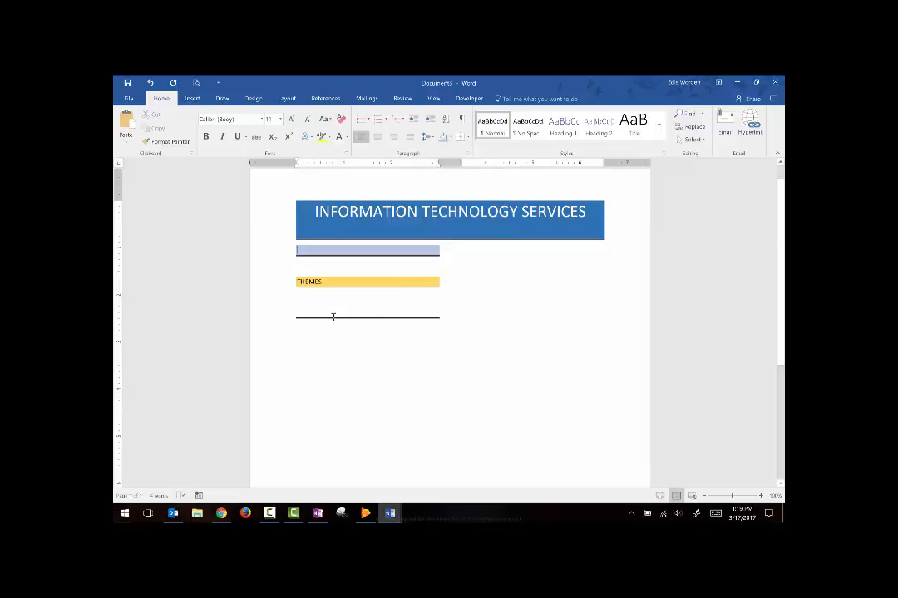
left_click(307, 316)
left_click(450, 136)
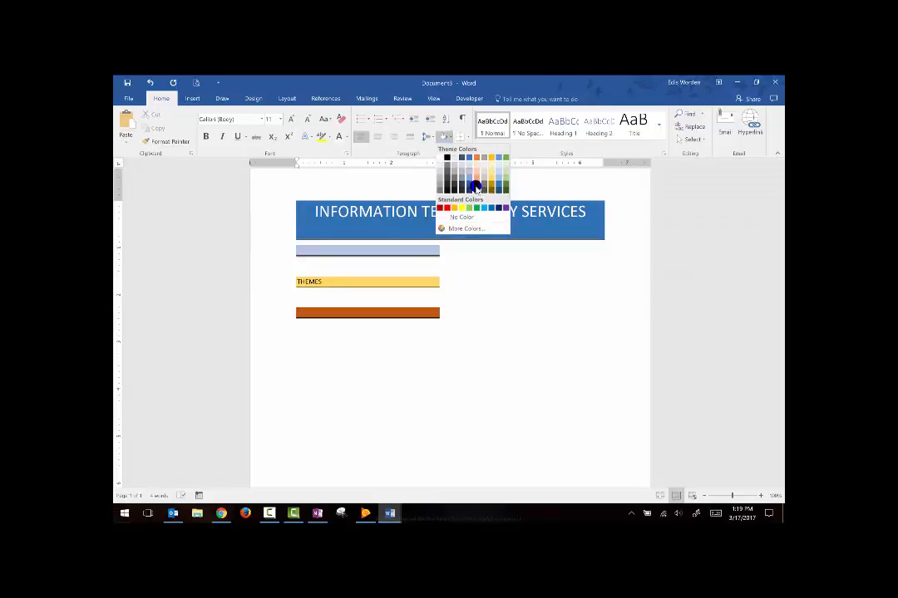
left_click(478, 189)
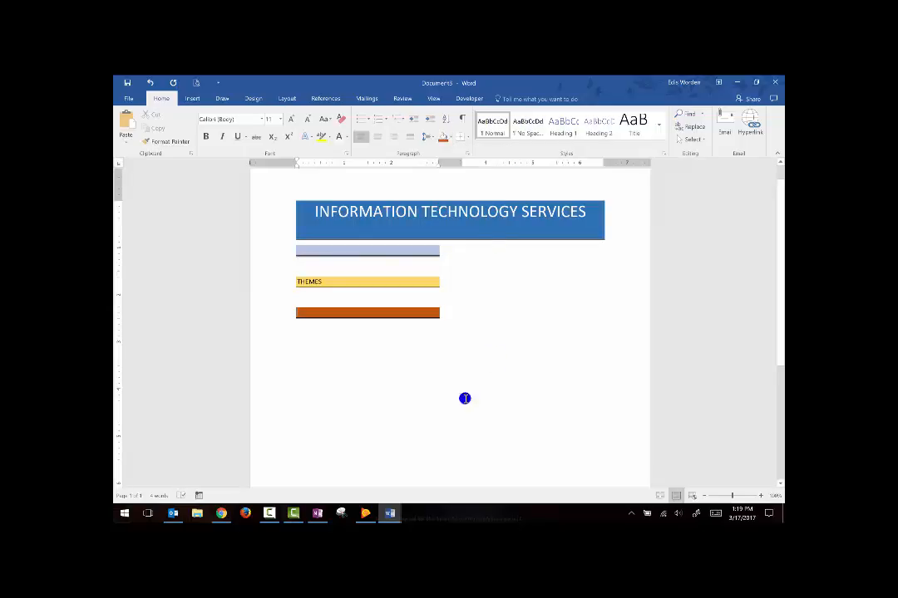
Step: Start saving the document to the Oregon Institute of Technology OneDrive with the file type Word Template (*.dotx)
mouse_move(294, 513)
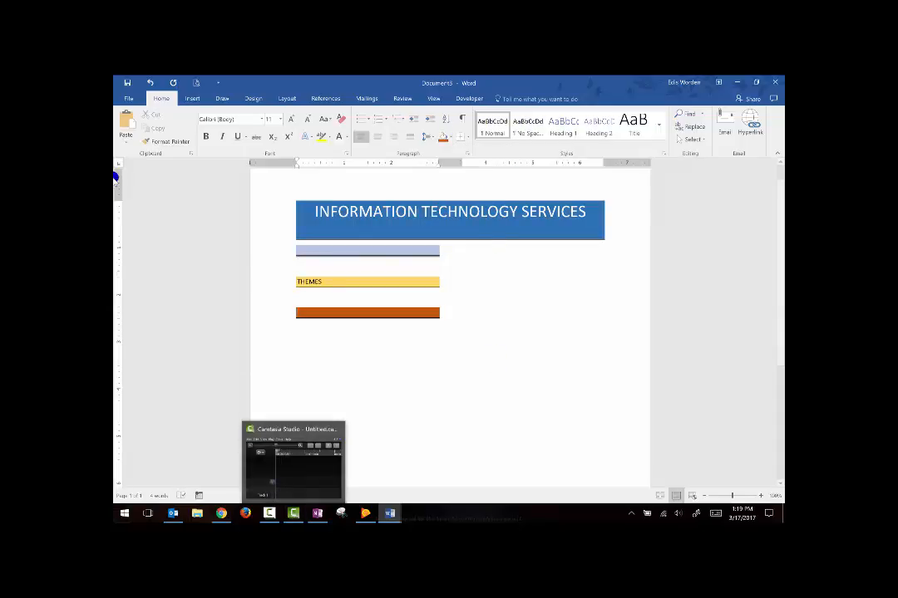
left_click(133, 97)
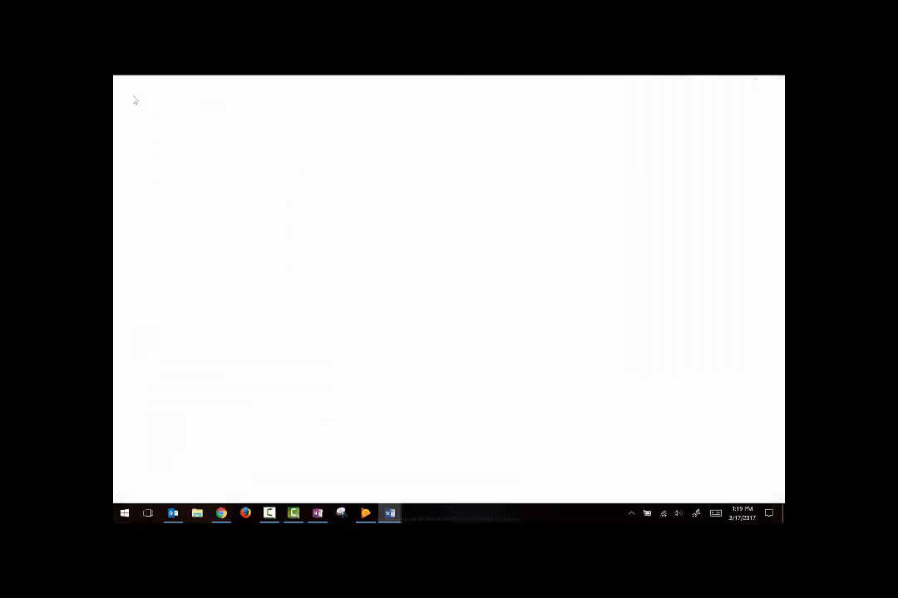
left_click(157, 190)
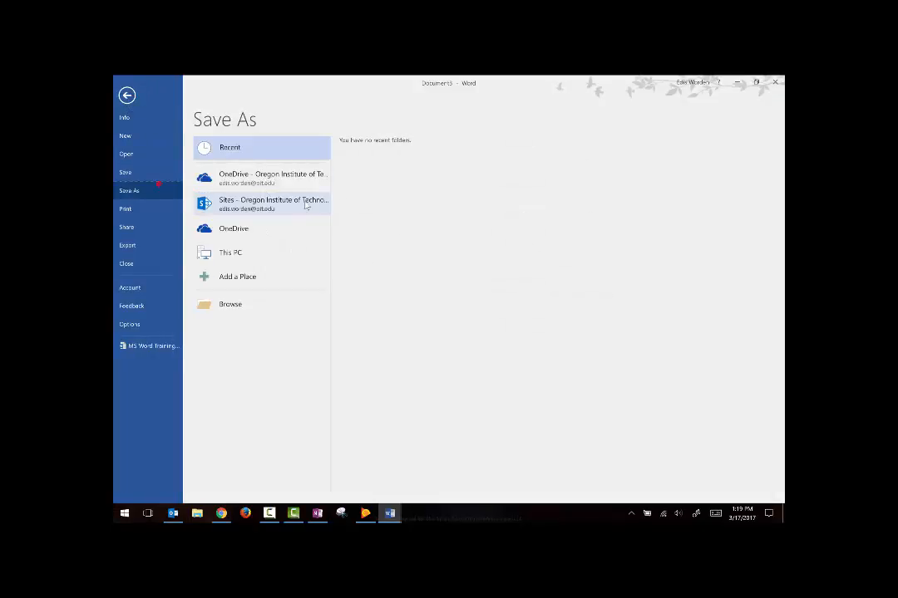
left_click(306, 186)
left_click(459, 167)
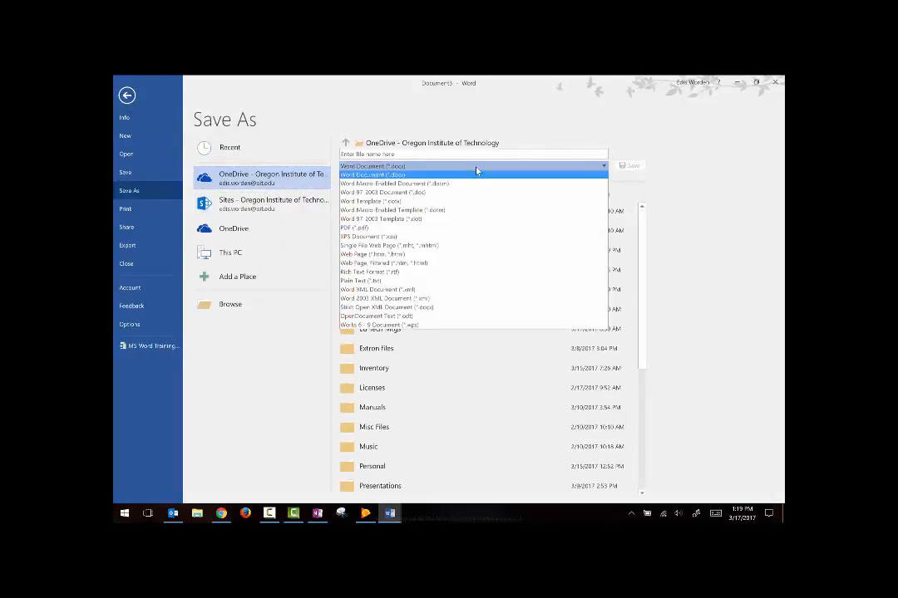
left_click(469, 211)
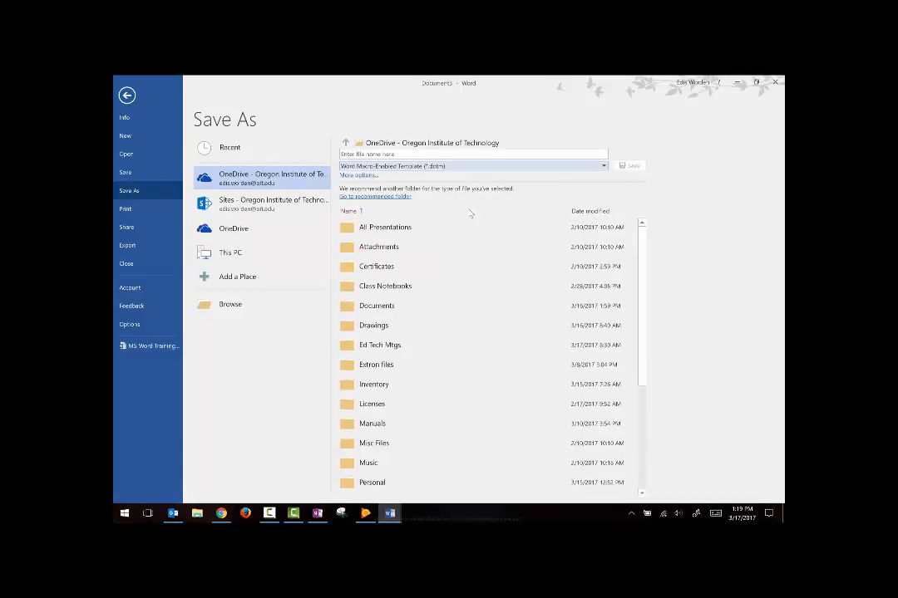
left_click(444, 166)
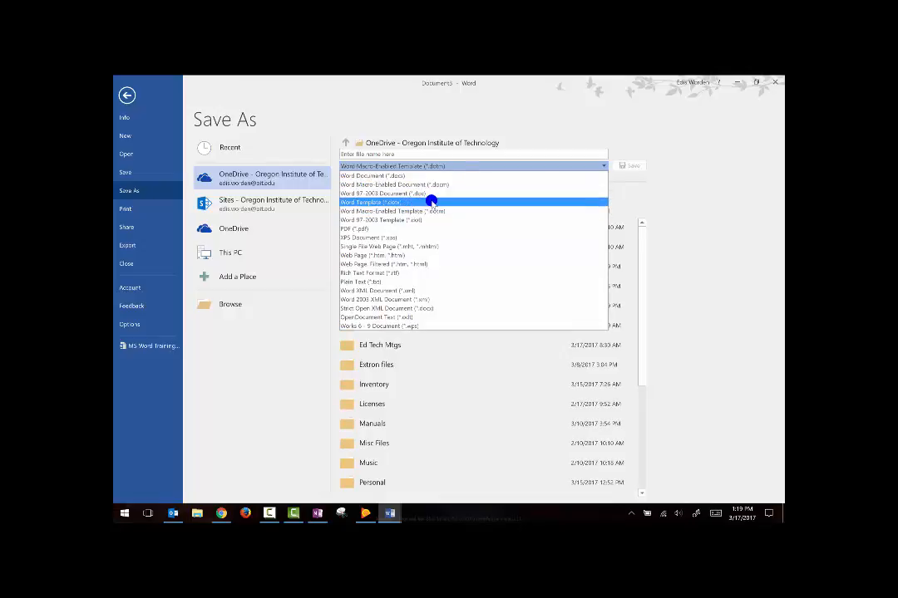
left_click(490, 200)
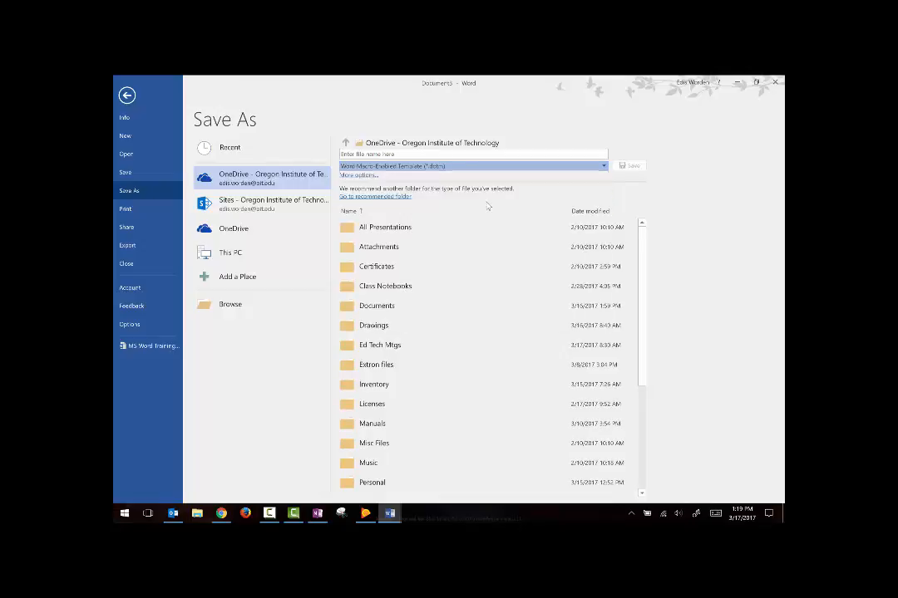
Step: Save the template in Training documents > Templates as ITS PROCESS AND PROCEDURE TEMPLATE, replacing the existing file
left_click(477, 156)
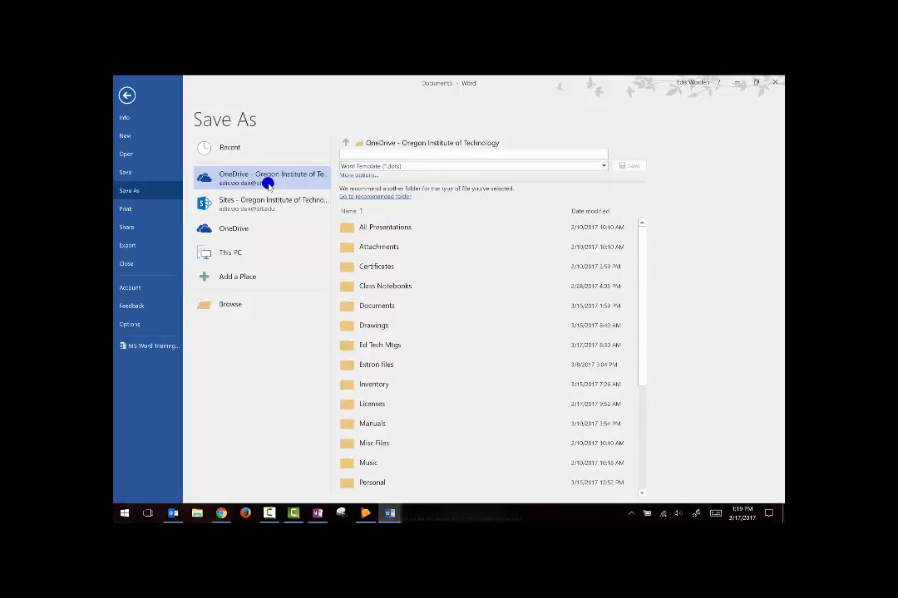
scroll(458, 356, "down", 3)
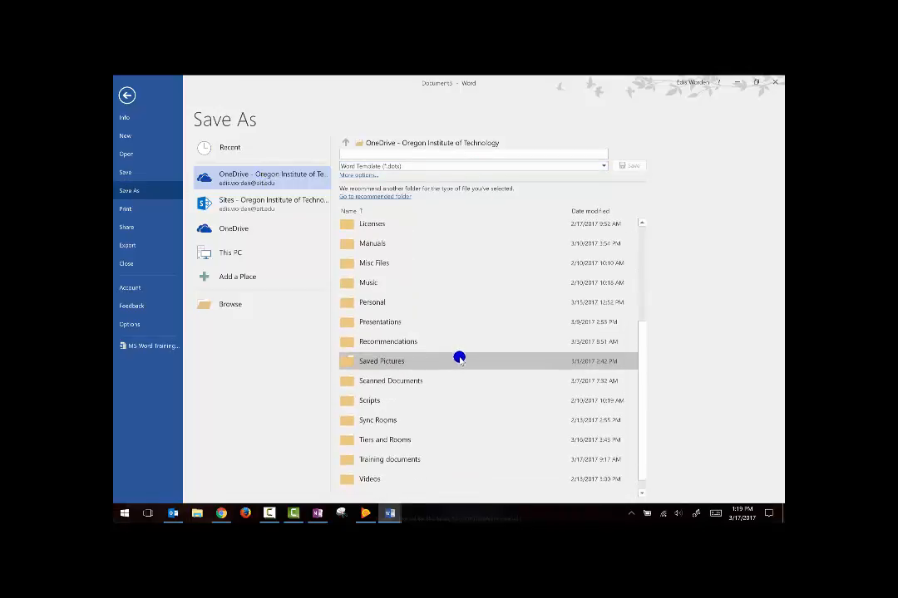
double_click(403, 459)
scroll(410, 377, "down", 3)
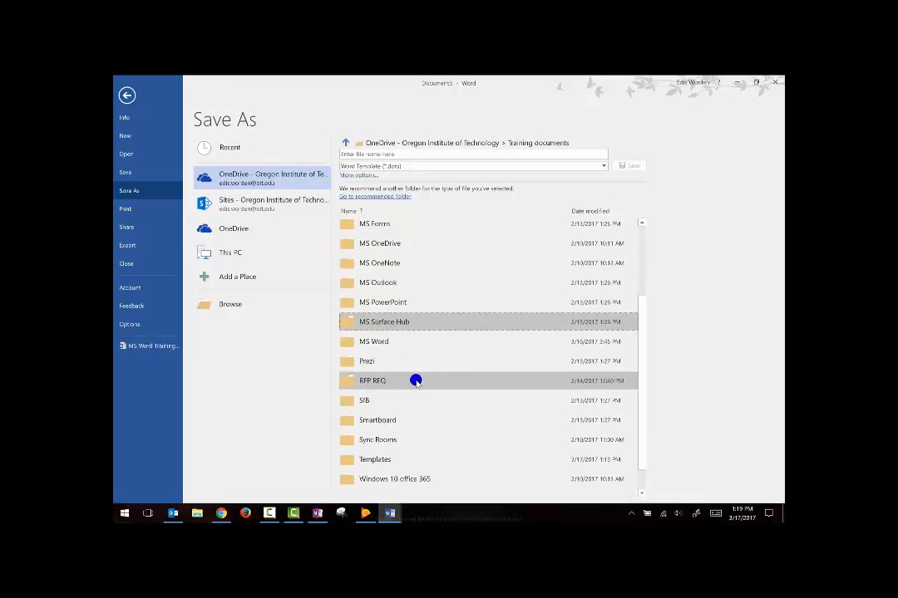
double_click(360, 460)
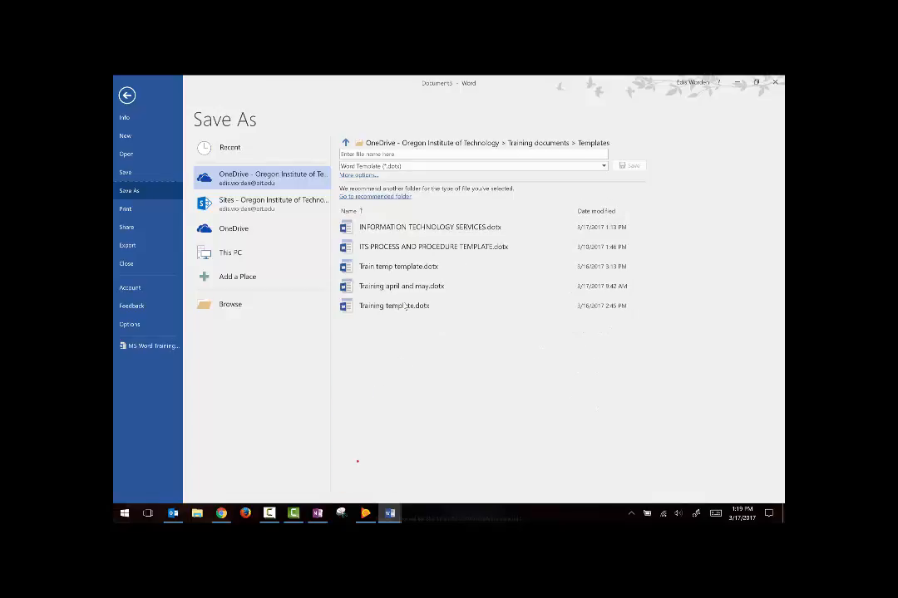
left_click(427, 246)
left_click(629, 165)
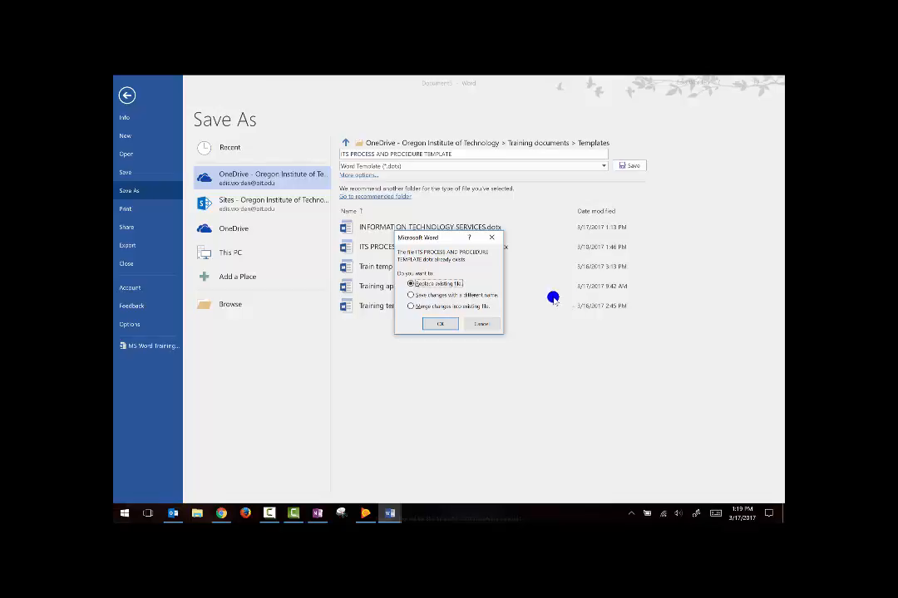
left_click(443, 324)
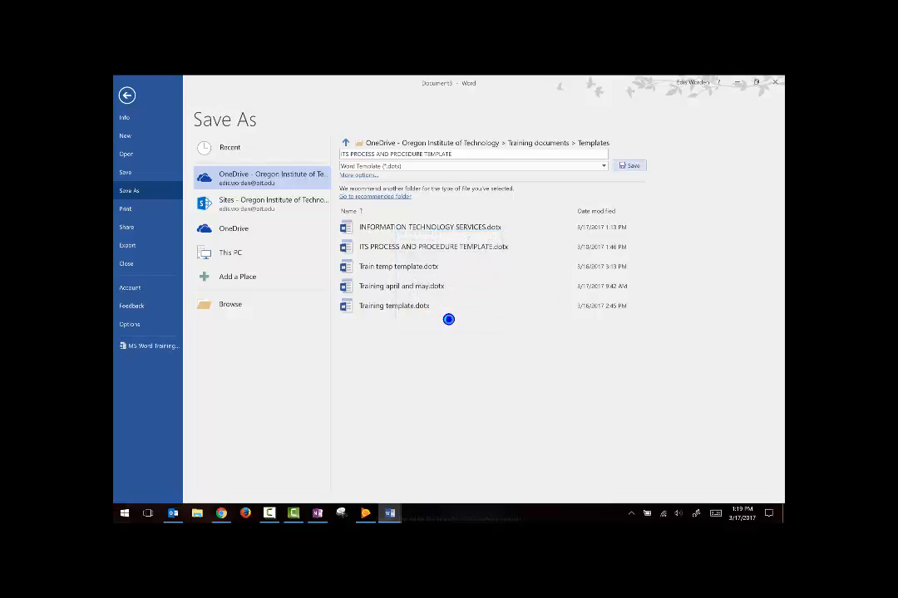